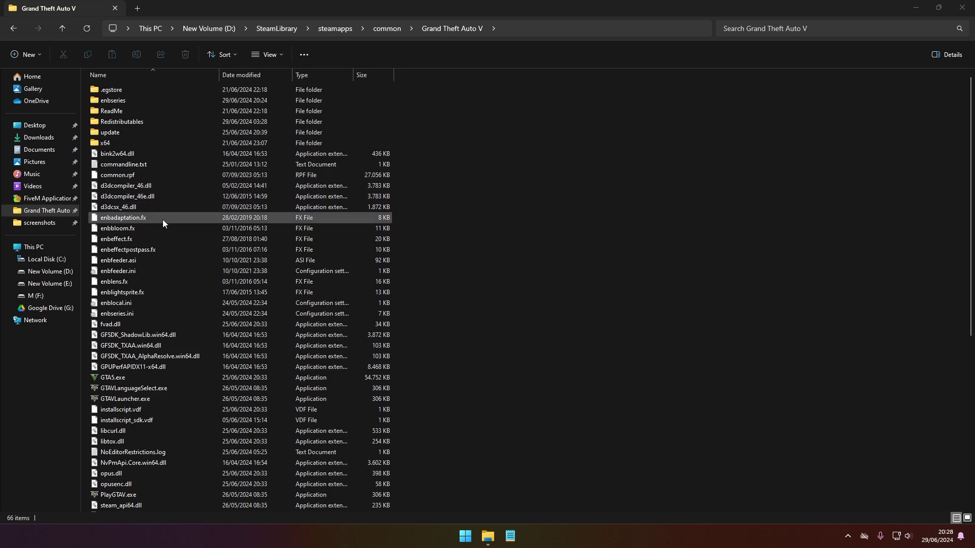
{"action": "scroll", "coordinate": [289, 207], "scroll_direction": "down", "scroll_amount": 5}
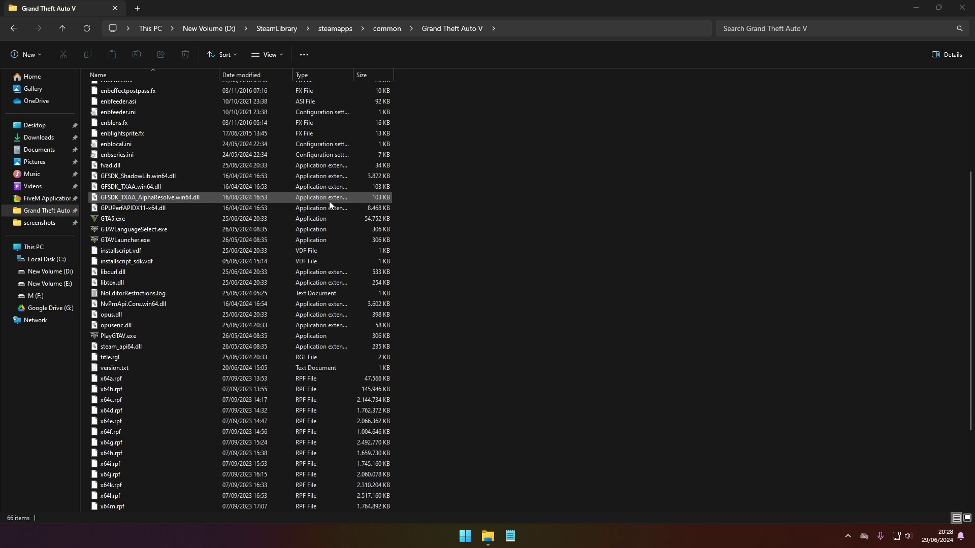
{"action": "scroll", "coordinate": [329, 202], "scroll_direction": "up", "scroll_amount": 5}
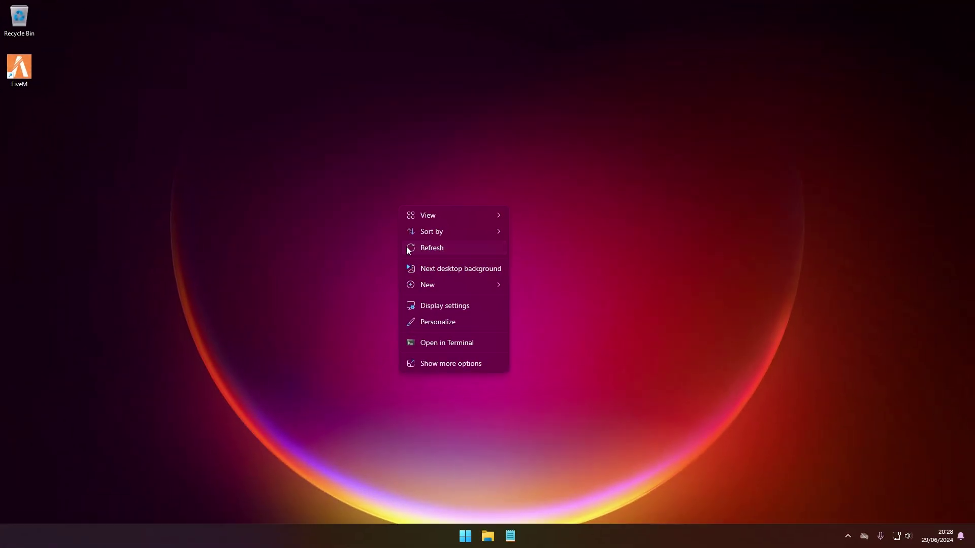
{"action": "left_click", "coordinate": [407, 246]}
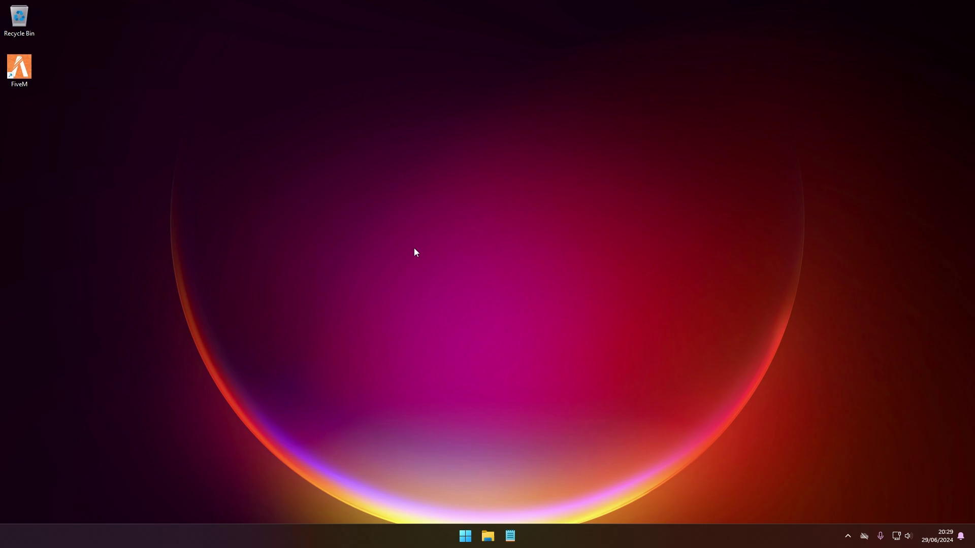
Switch to Steam and open the local files folder of Grand Theft Auto V from the game library
{"action": "left_click", "coordinate": [848, 536]}
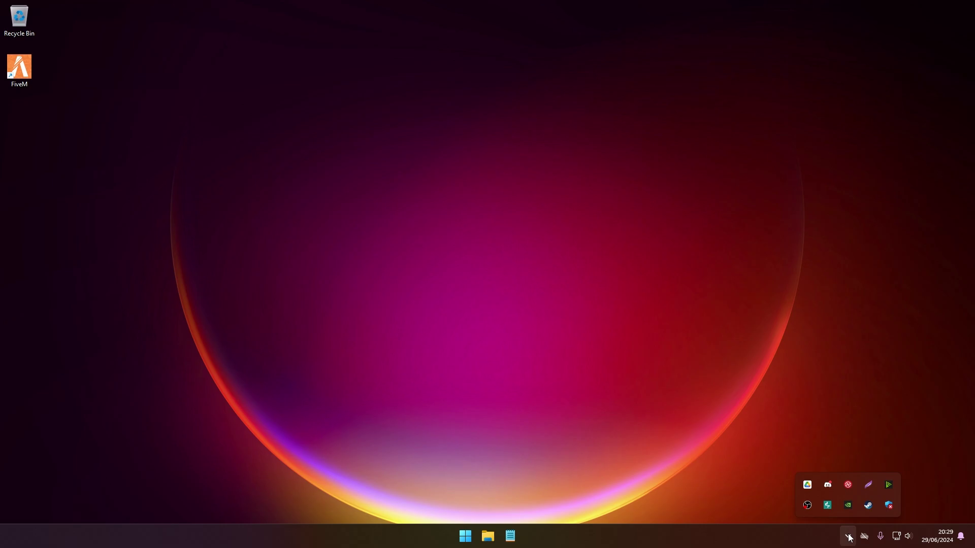
{"action": "left_click", "coordinate": [863, 508]}
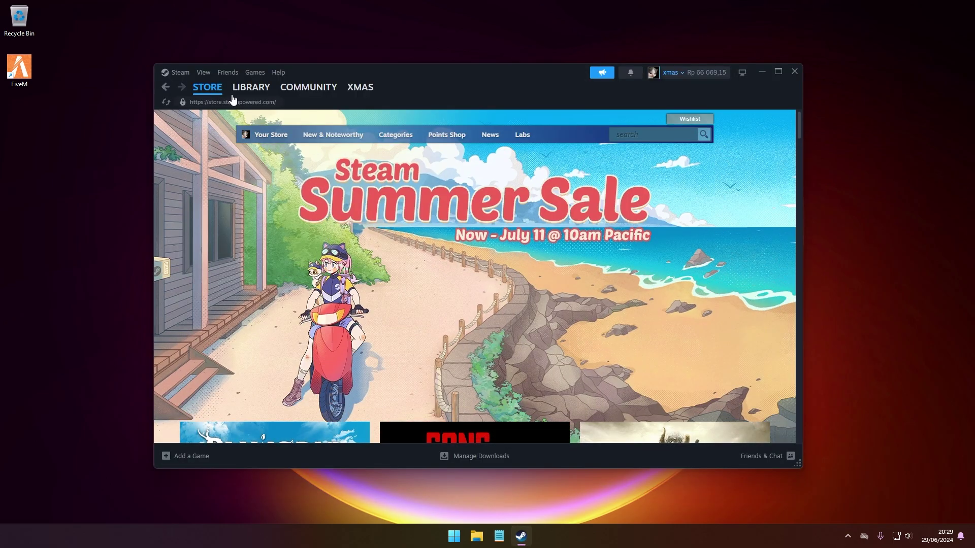
{"action": "left_click", "coordinate": [241, 91]}
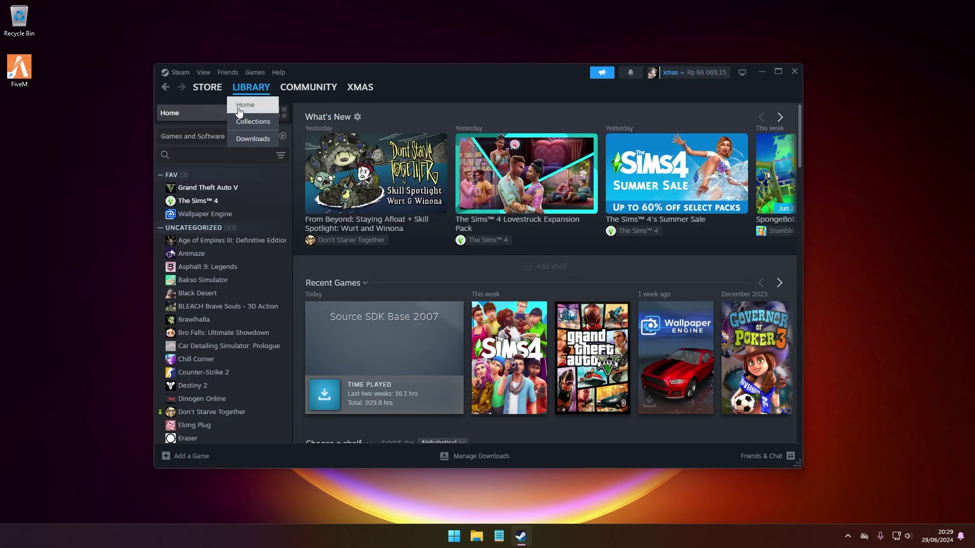
{"action": "right_click", "coordinate": [206, 189]}
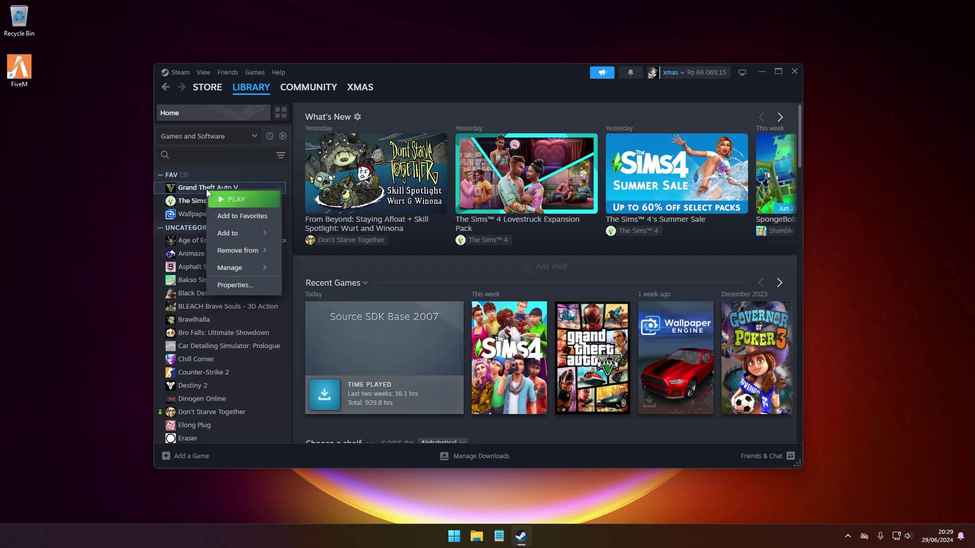
{"action": "mouse_move", "coordinate": [230, 272]}
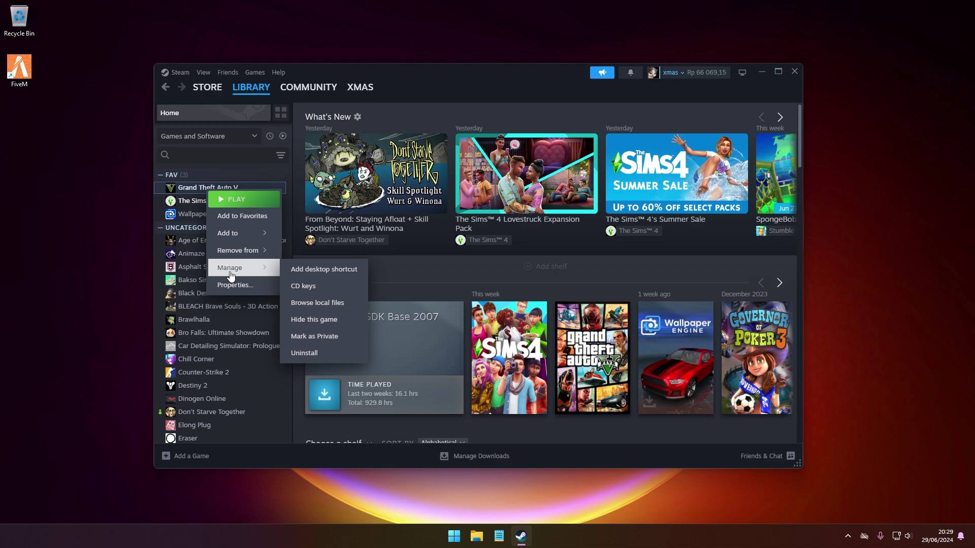
{"action": "left_click", "coordinate": [315, 304]}
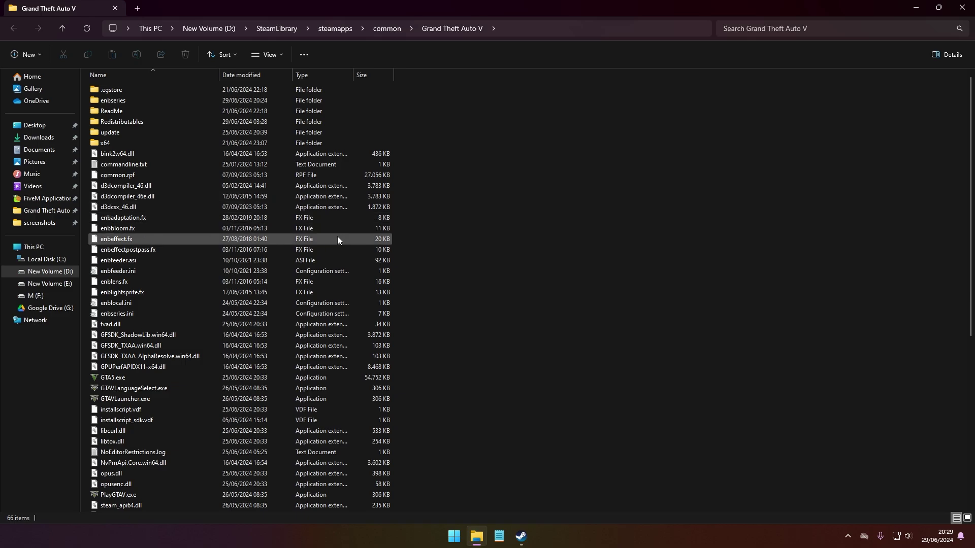
Copy the Grand Theft Auto V folder's address, and highlight the files from enbadaptation.fx to enbseries.ini before clearing the selection
{"action": "right_click", "coordinate": [520, 31]}
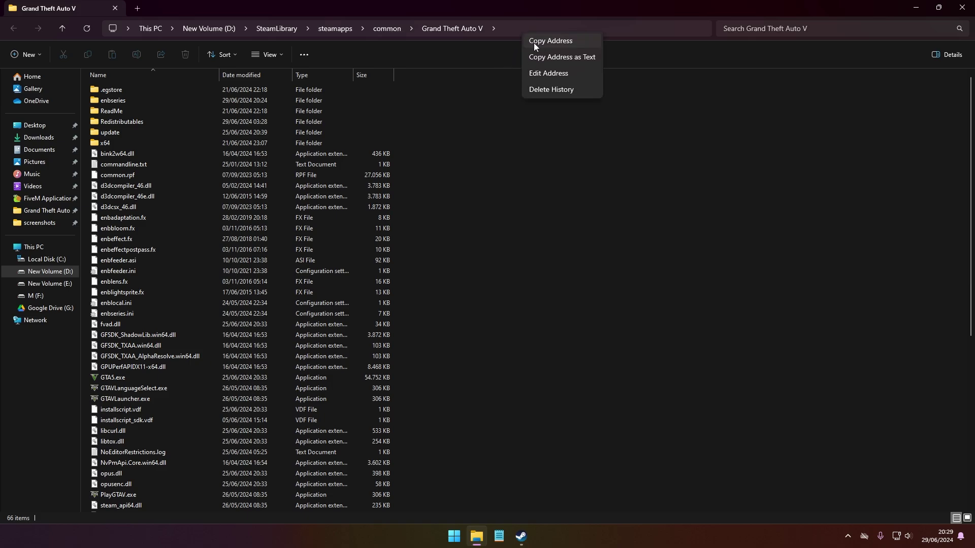
{"action": "left_click", "coordinate": [534, 43]}
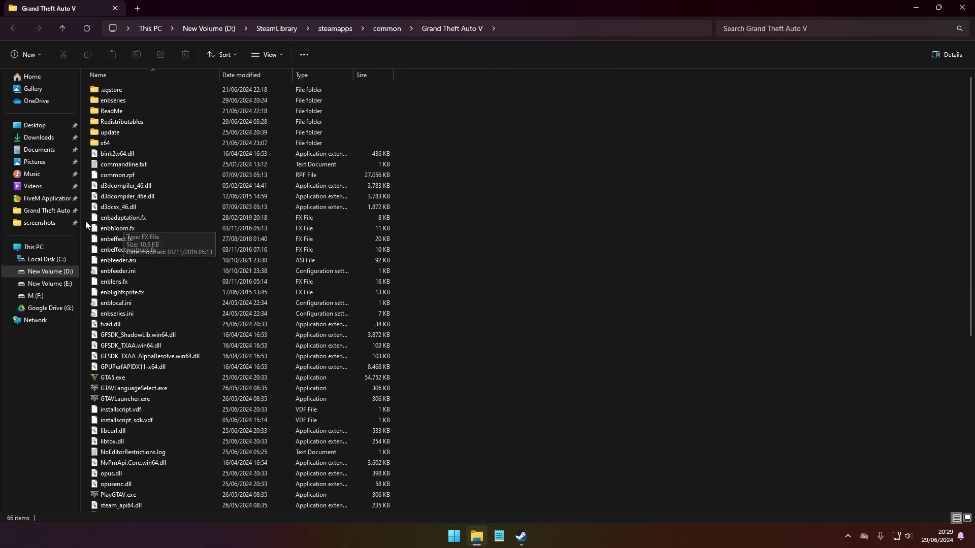
{"action": "left_click_drag", "start_coordinate": [84, 218], "coordinate": [177, 313]}
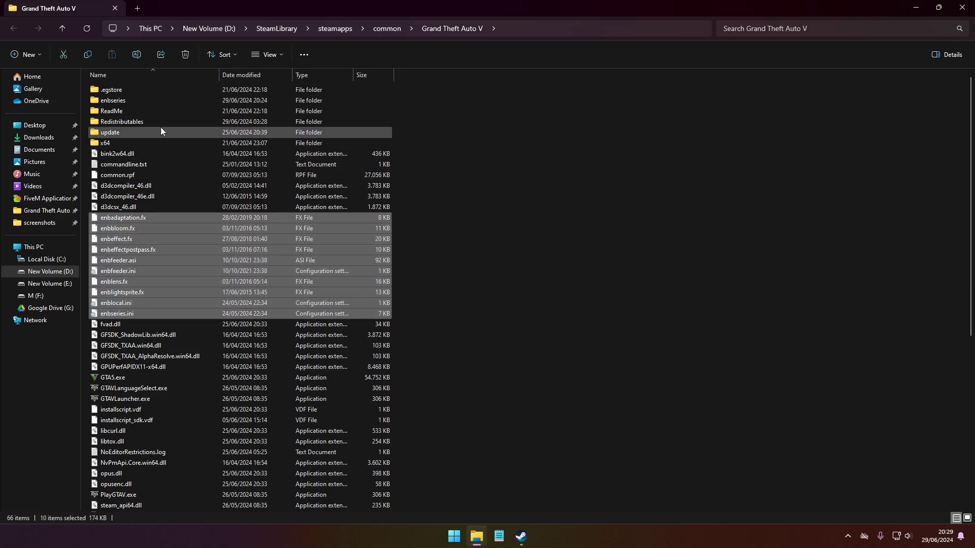
{"action": "left_click", "coordinate": [514, 251]}
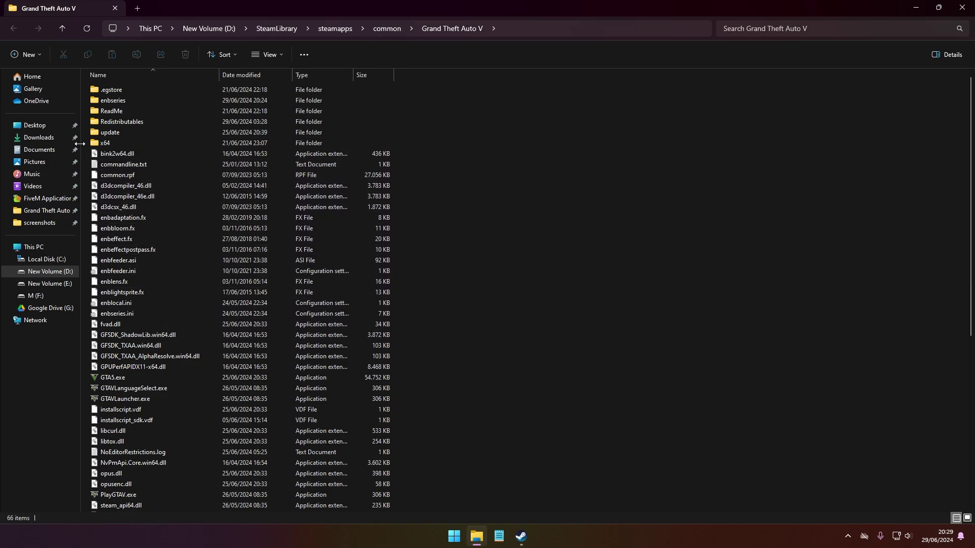
Extract GTA V Mod Remove Tool.rar into the Downloads folder and run GTA V Mod Remove Tool.exe
{"action": "left_click", "coordinate": [37, 138]}
{"action": "left_click", "coordinate": [117, 105]}
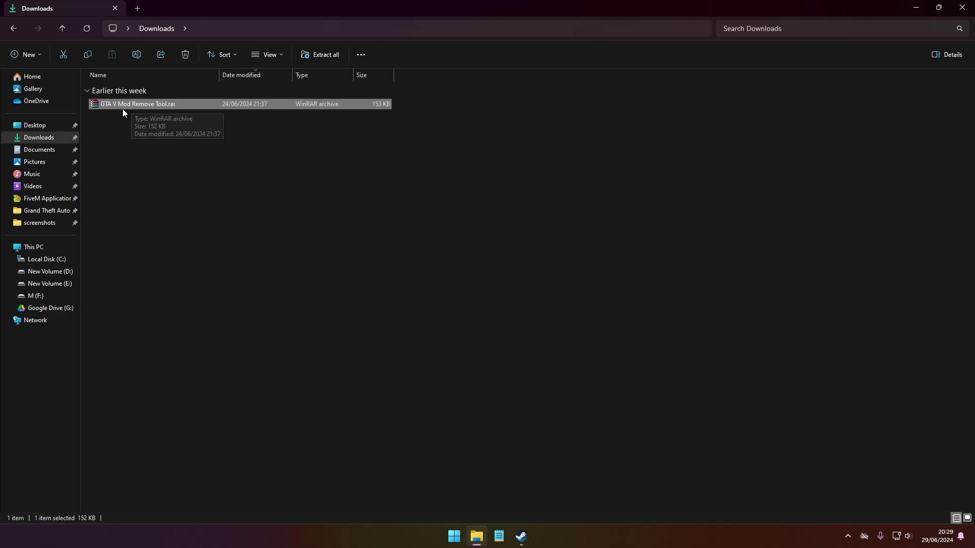
{"action": "right_click", "coordinate": [130, 105]}
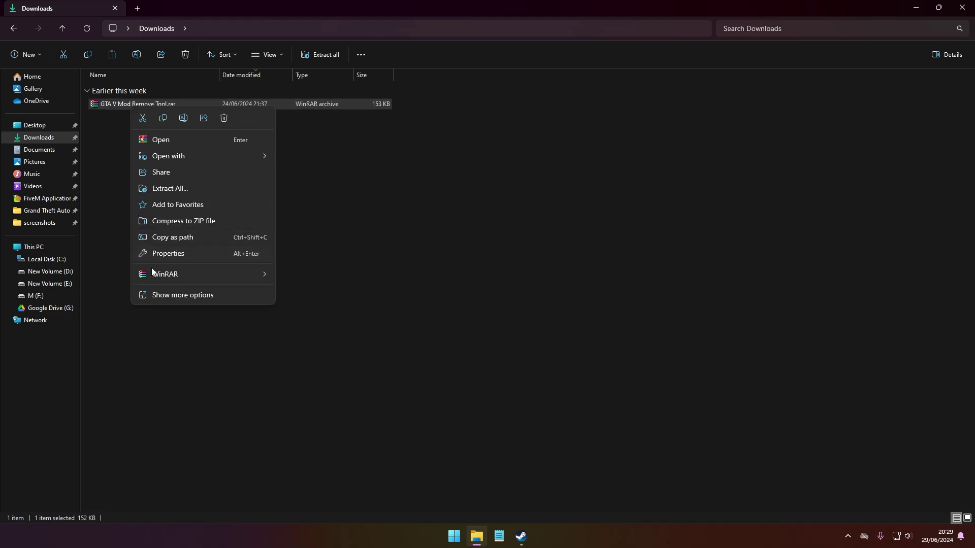
{"action": "mouse_move", "coordinate": [267, 276]}
{"action": "left_click", "coordinate": [313, 308]}
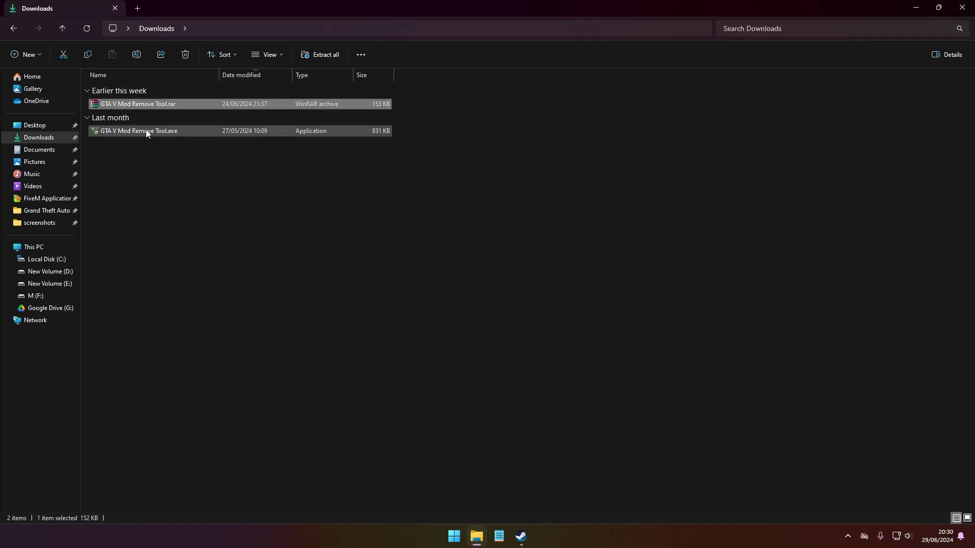
{"action": "left_click", "coordinate": [146, 133]}
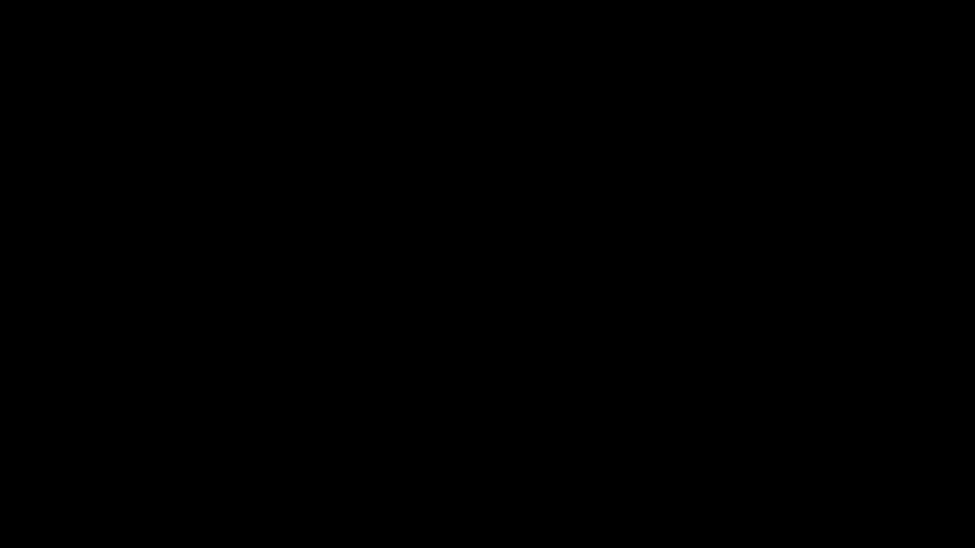
{"action": "left_click", "coordinate": [367, 343]}
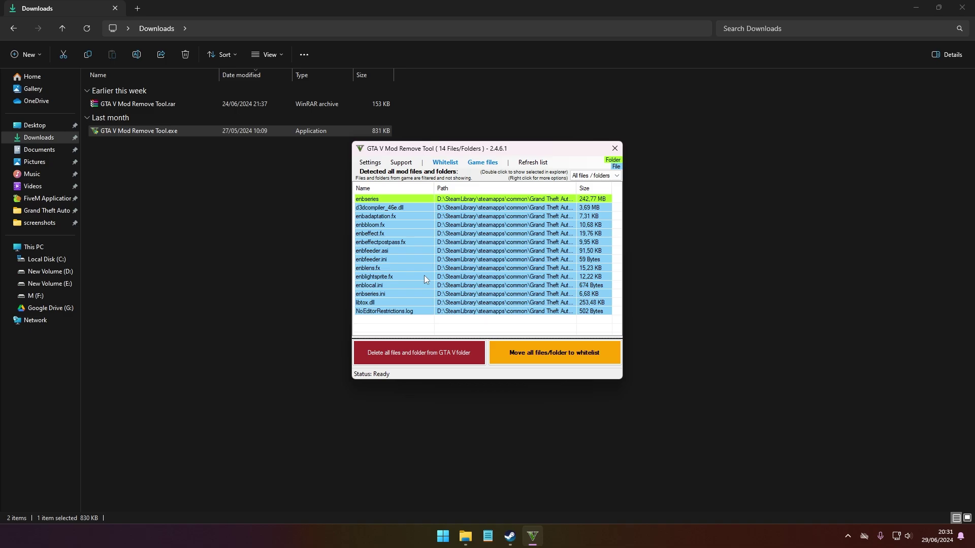
Check the game directory configured in the tool's settings by opening it, and refresh the list of detected mod files
{"action": "left_click", "coordinate": [366, 166]}
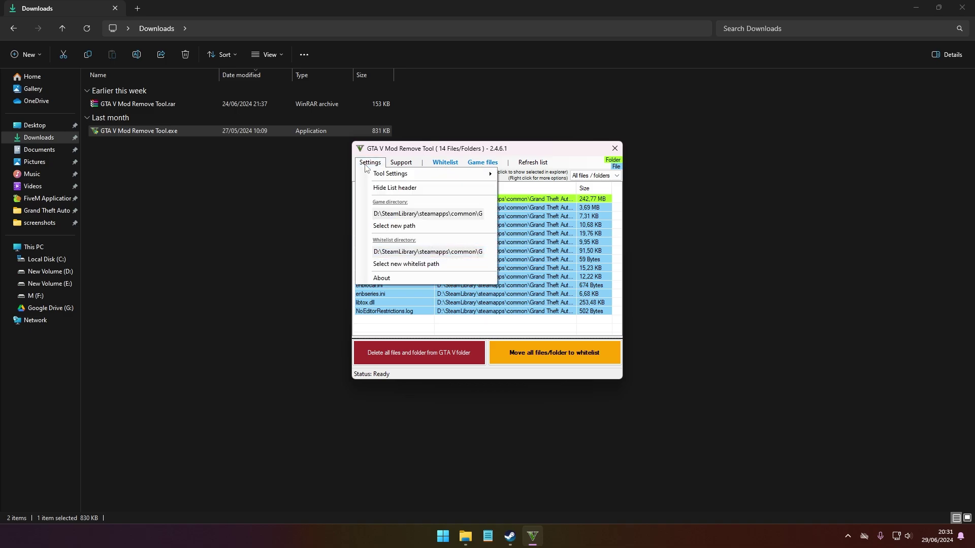
{"action": "left_click", "coordinate": [388, 215]}
{"action": "double_click", "coordinate": [387, 211]}
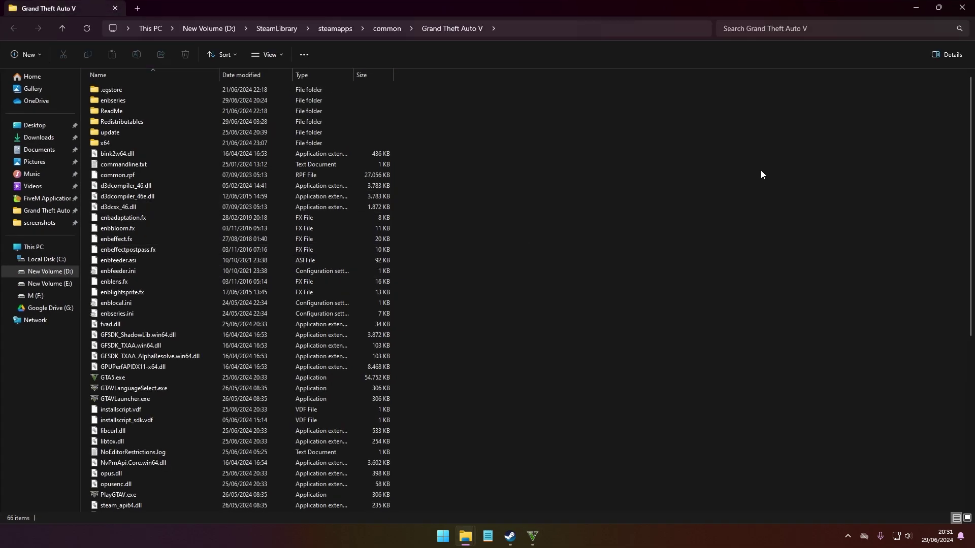
{"action": "left_click", "coordinate": [962, 7]}
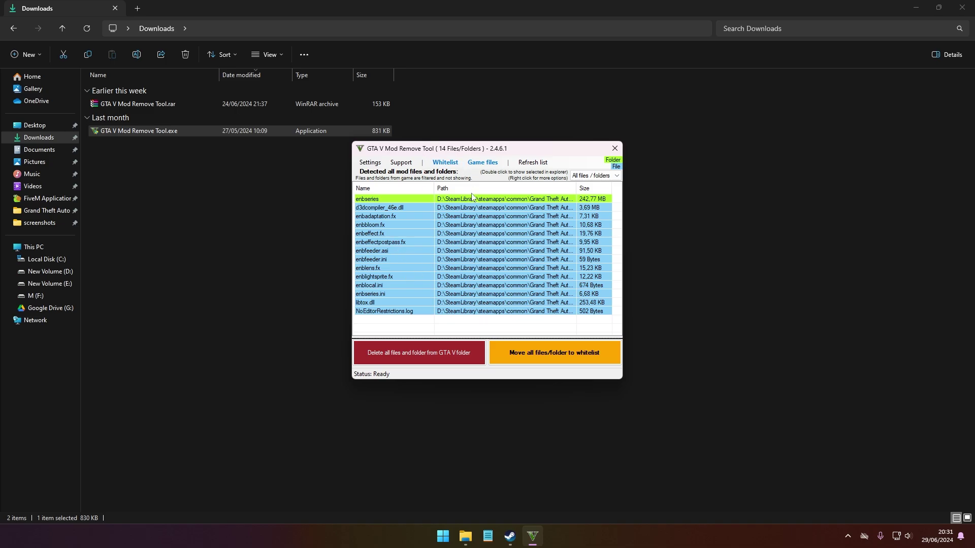
{"action": "left_click", "coordinate": [531, 163]}
Delete everything inside the GTA V Mod Remove Tool-Whitelist folder in steamapps\common
{"action": "left_click", "coordinate": [40, 211]}
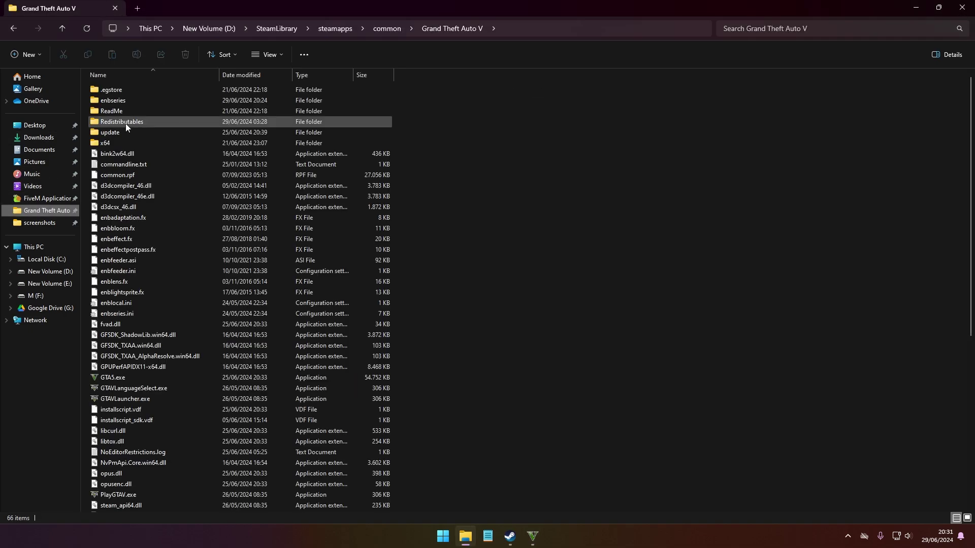
{"action": "left_click", "coordinate": [65, 27]}
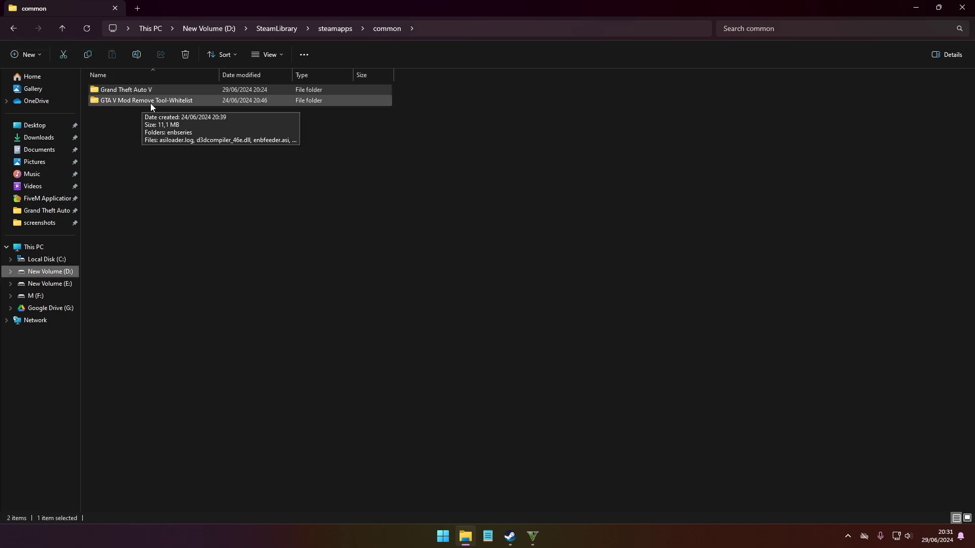
{"action": "double_click", "coordinate": [184, 101]}
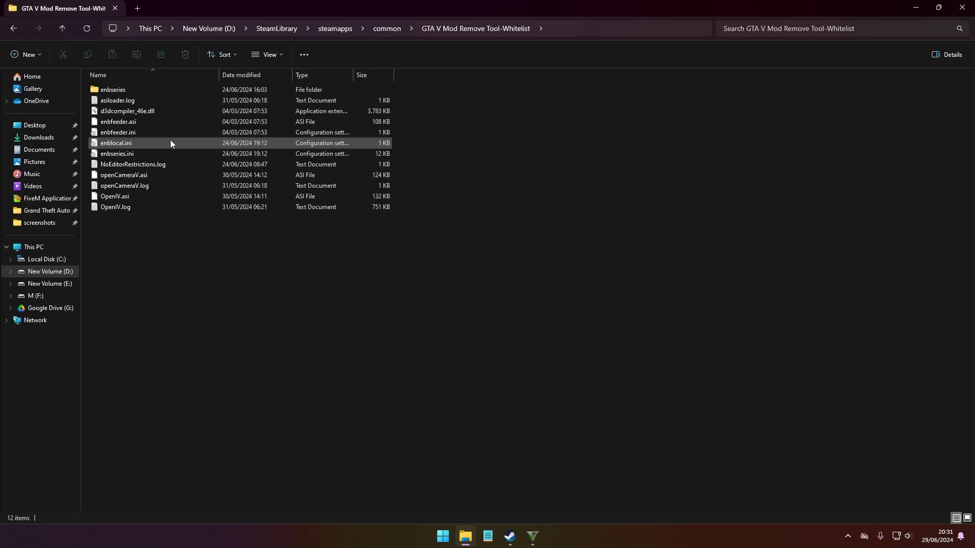
{"action": "key", "text": "ctrl+a"}
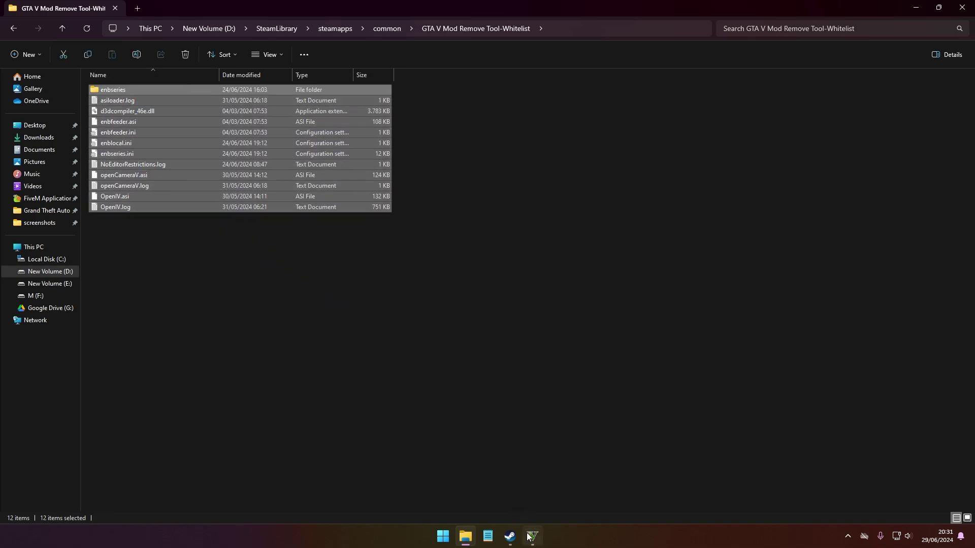
{"action": "left_click", "coordinate": [185, 55]}
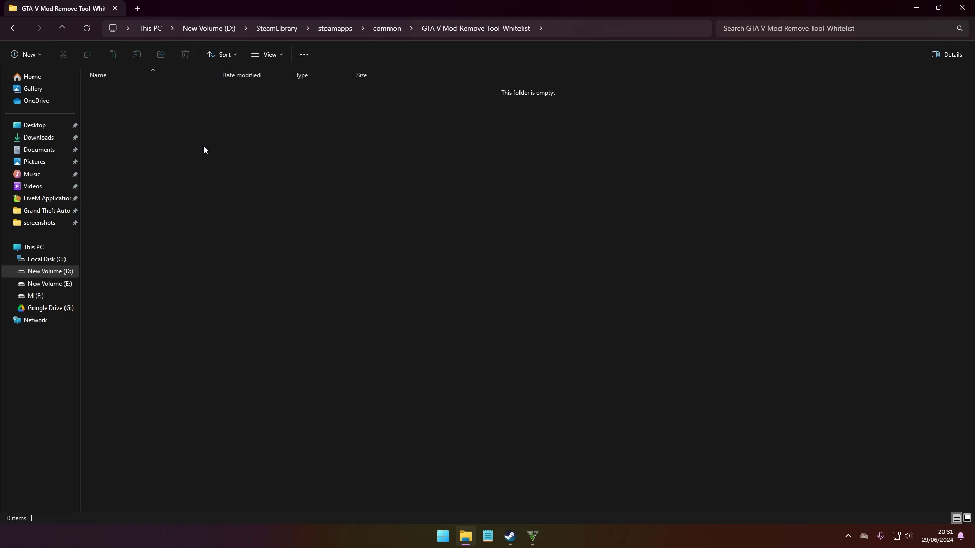
Move all detected mod files and folders from the Grand Theft Auto V folder to the whitelist with GTA V Mod Remove Tool
{"action": "left_click", "coordinate": [62, 28]}
{"action": "left_click", "coordinate": [533, 536]}
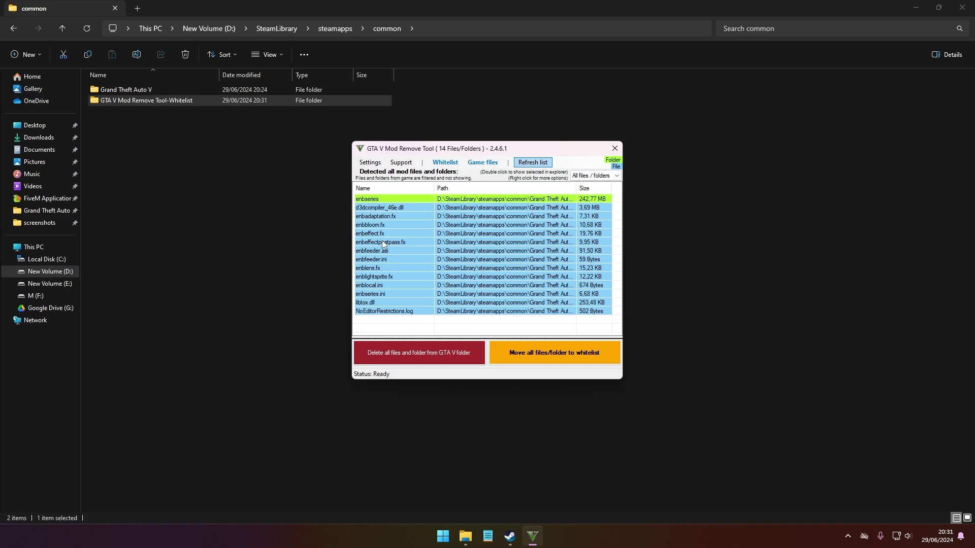
{"action": "double_click", "coordinate": [127, 91]}
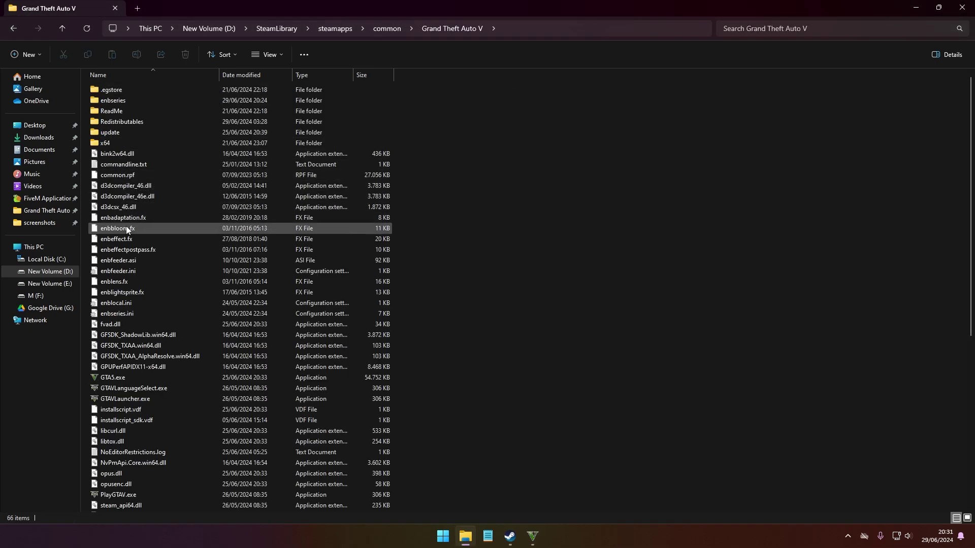
{"action": "left_click", "coordinate": [533, 536]}
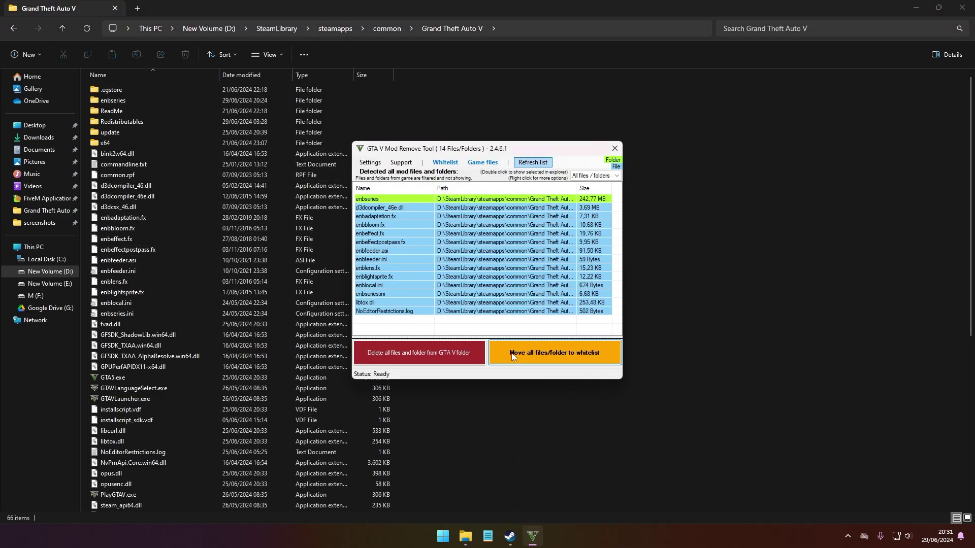
{"action": "left_click", "coordinate": [538, 354]}
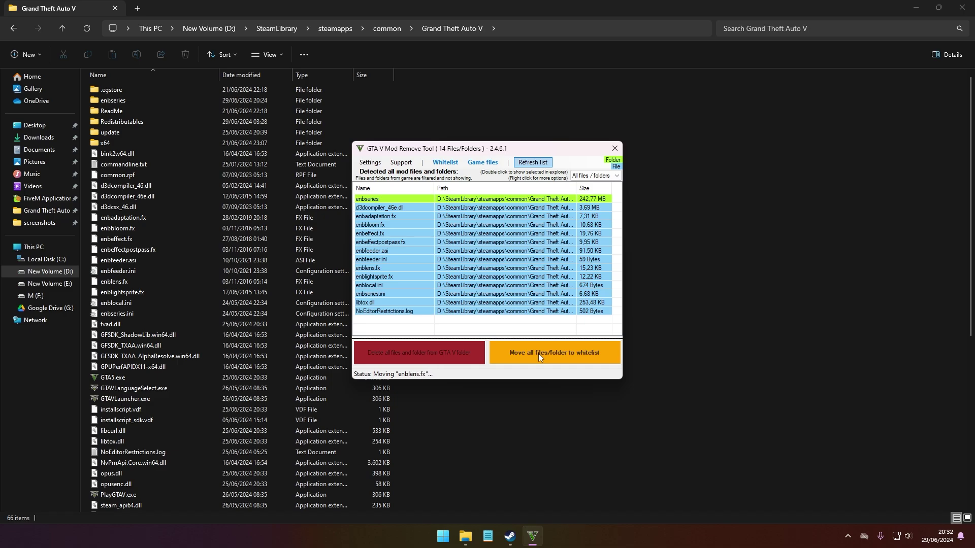
{"action": "left_click", "coordinate": [455, 382]}
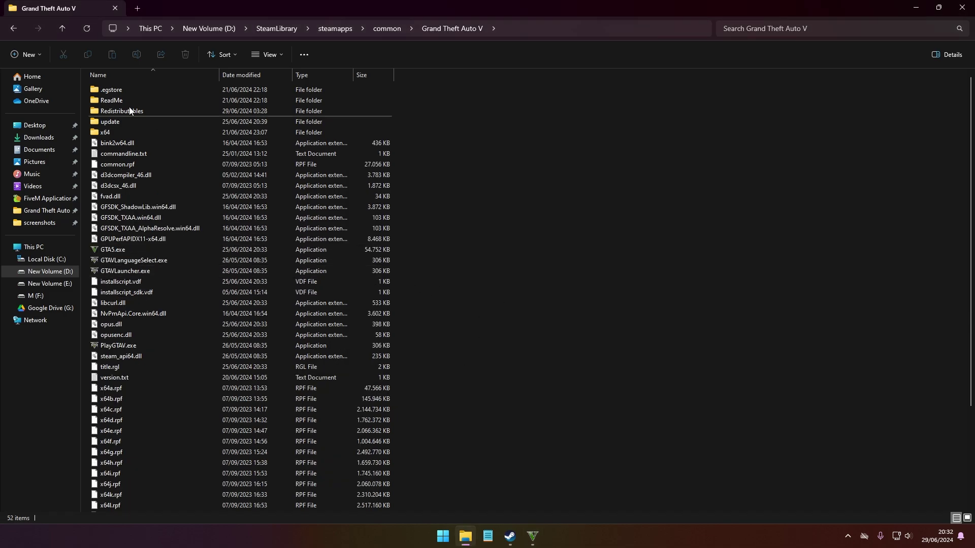
Move all files and folders from the GTA V Mod Remove Tool-Whitelist folder back into the Grand Theft Auto V folder
{"action": "left_click", "coordinate": [63, 25]}
{"action": "double_click", "coordinate": [113, 103]}
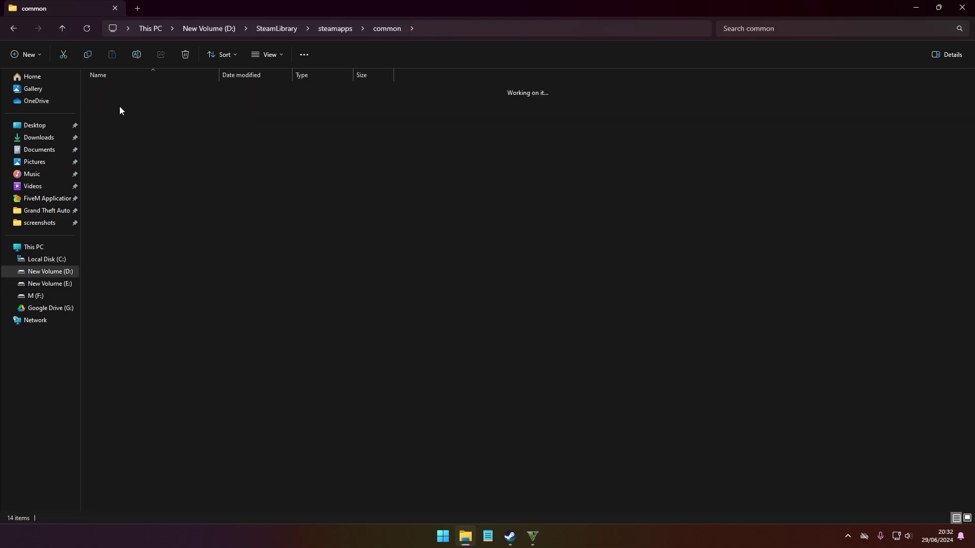
{"action": "left_click_drag", "start_coordinate": [139, 287], "coordinate": [185, 44]}
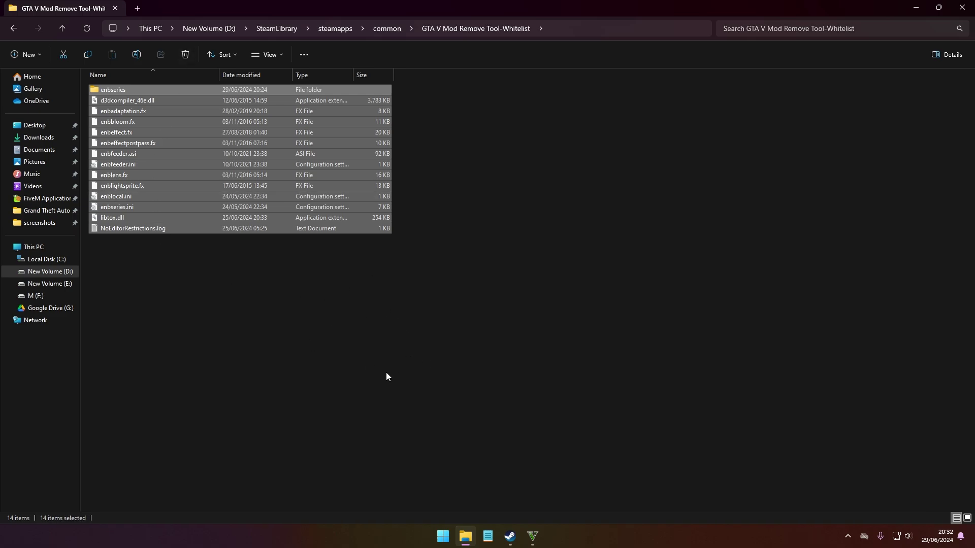
{"action": "left_click", "coordinate": [64, 54]}
{"action": "left_click", "coordinate": [63, 28]}
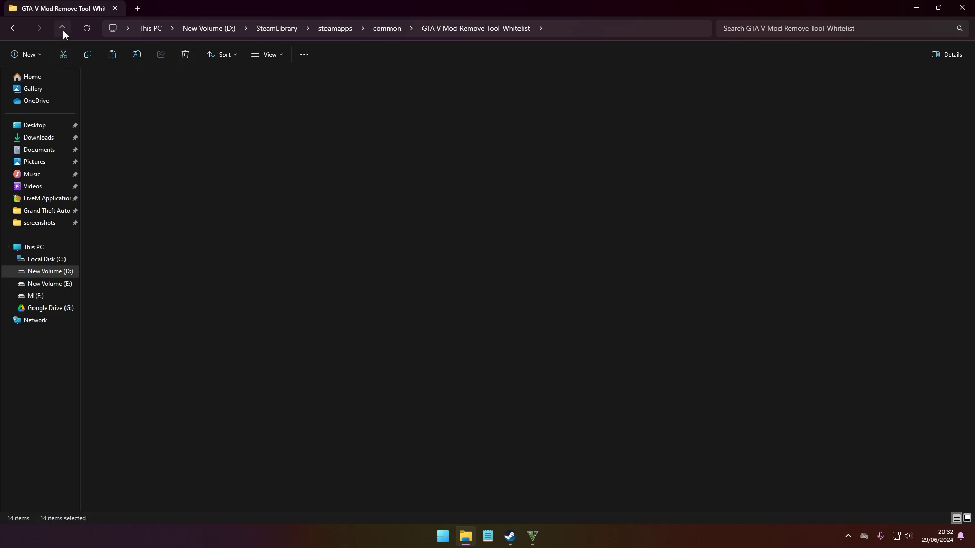
{"action": "double_click", "coordinate": [117, 89]}
{"action": "left_click", "coordinate": [112, 54]}
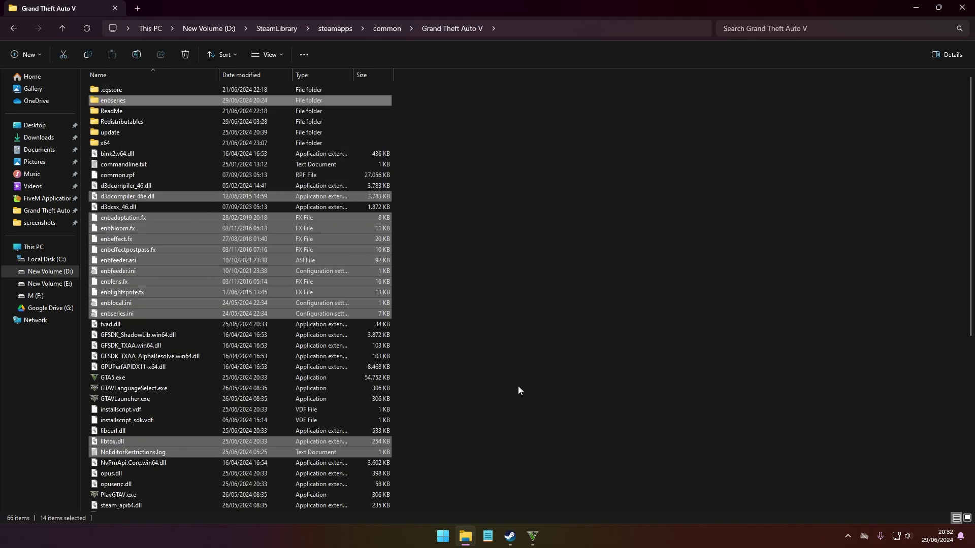
Refresh the detected mod list in GTA V Mod Remove Tool and delete all listed files and folders from the GTA V folder
{"action": "mouse_move", "coordinate": [533, 533]}
{"action": "left_click", "coordinate": [554, 489]}
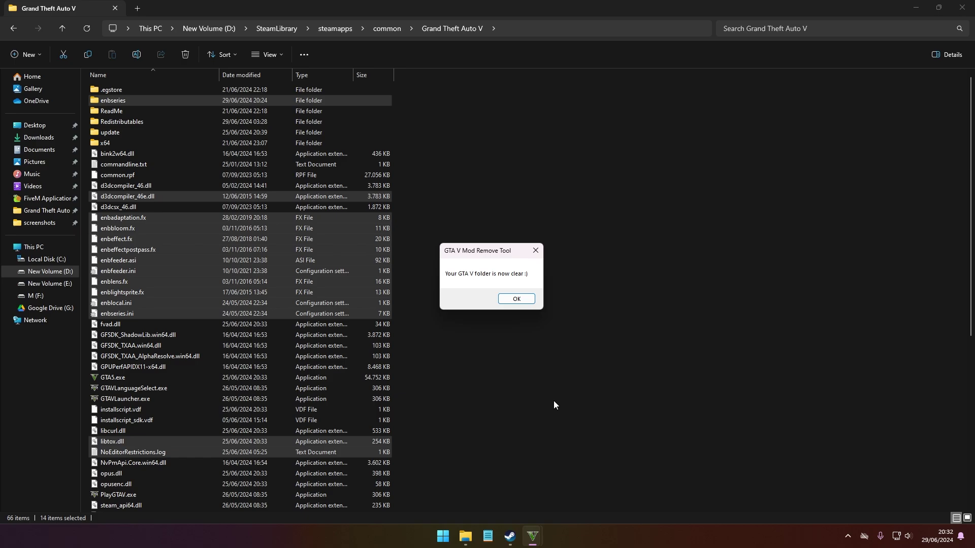
{"action": "left_click", "coordinate": [515, 299]}
{"action": "left_click", "coordinate": [532, 535]}
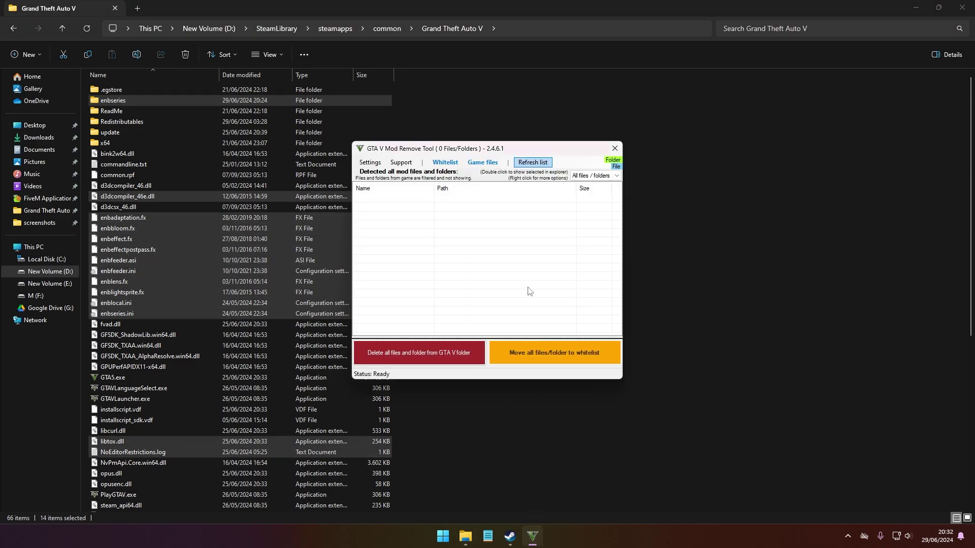
{"action": "left_click", "coordinate": [545, 162]}
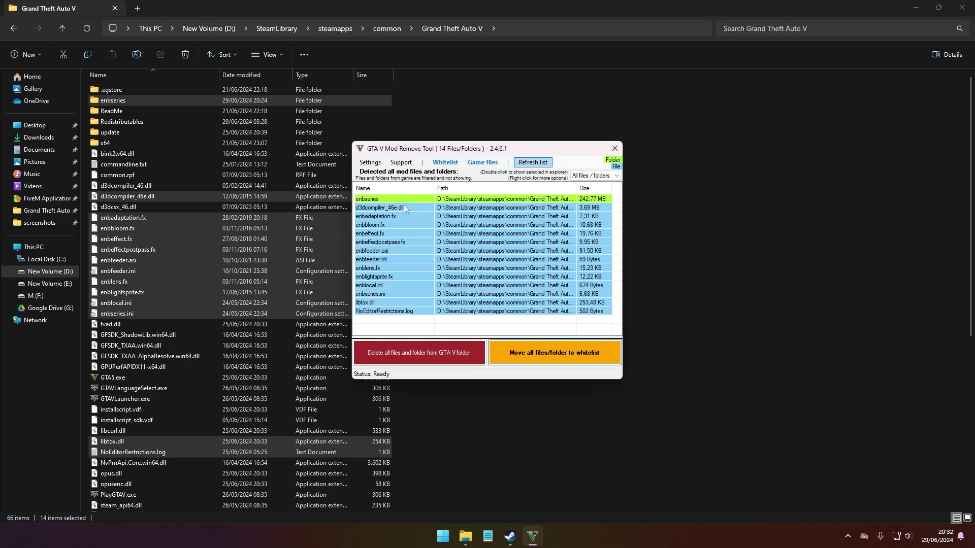
{"action": "left_click", "coordinate": [404, 356]}
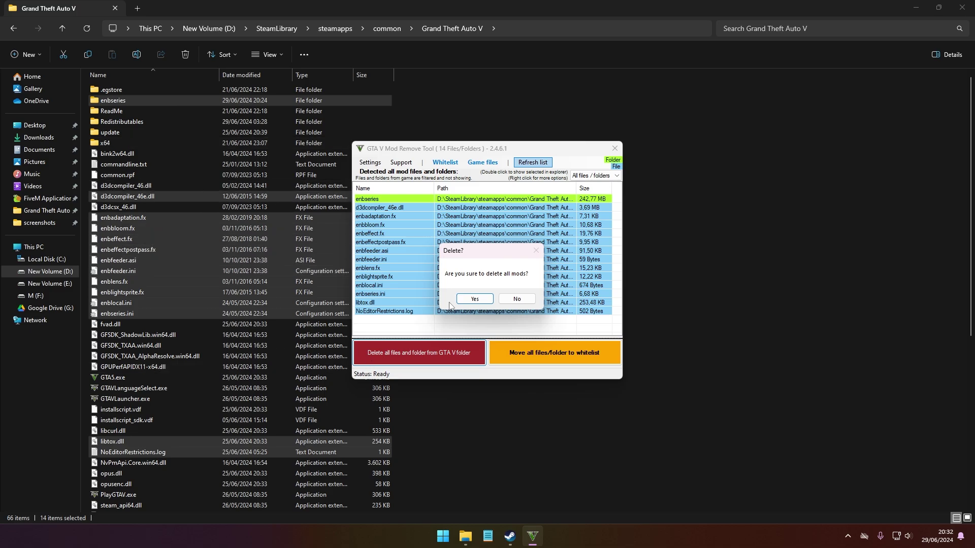
{"action": "left_click", "coordinate": [474, 298]}
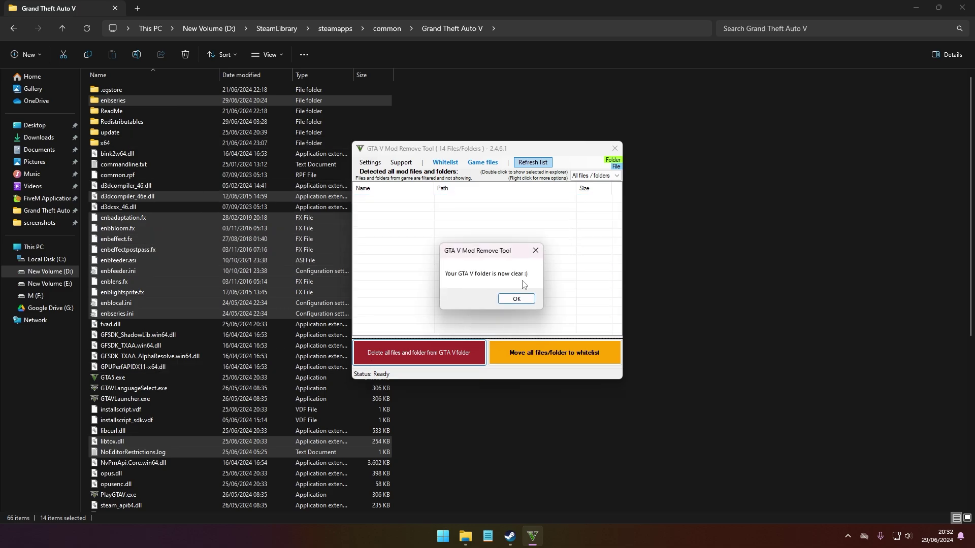
{"action": "left_click", "coordinate": [517, 299]}
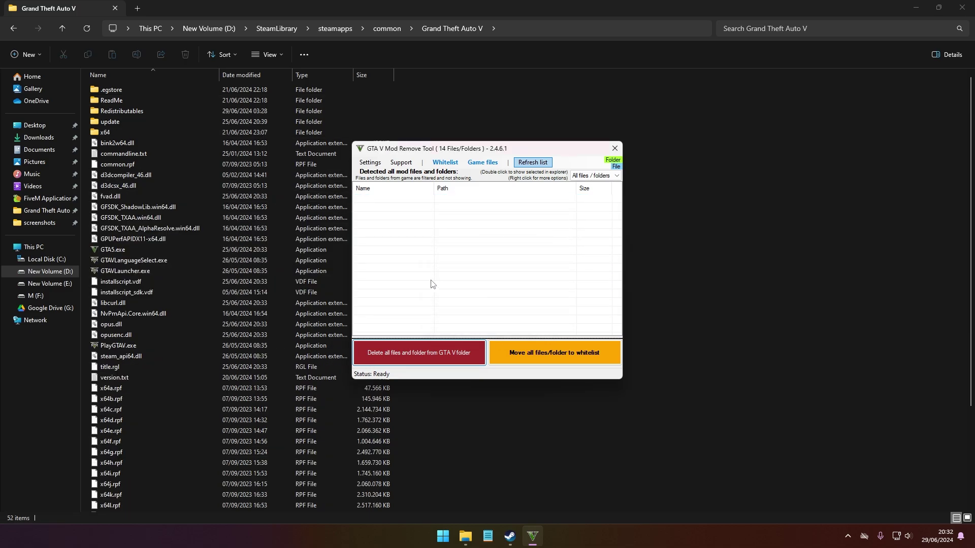
{"action": "left_click", "coordinate": [93, 28]}
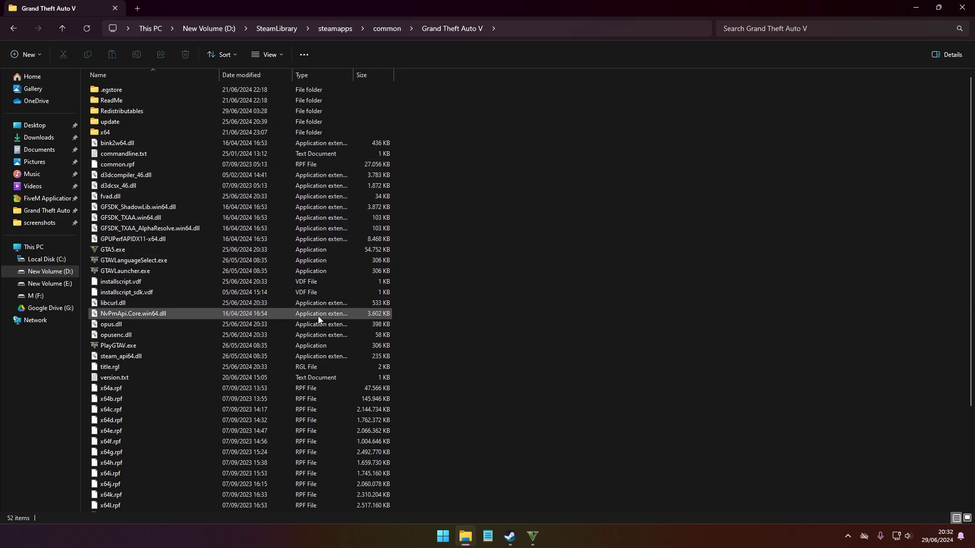
Close GTA V Mod Remove Tool and the Grand Theft Auto V folder window
{"action": "mouse_move", "coordinate": [532, 536]}
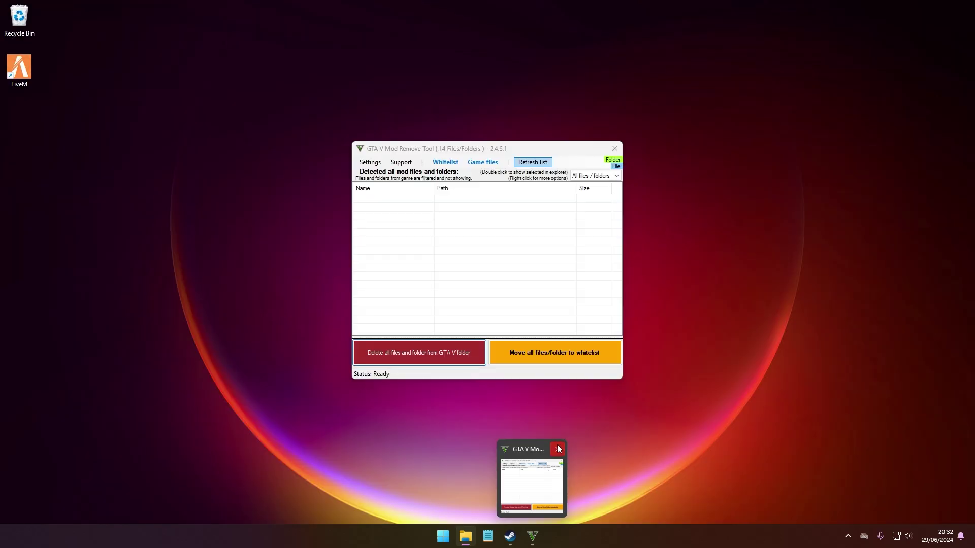
{"action": "left_click", "coordinate": [557, 449]}
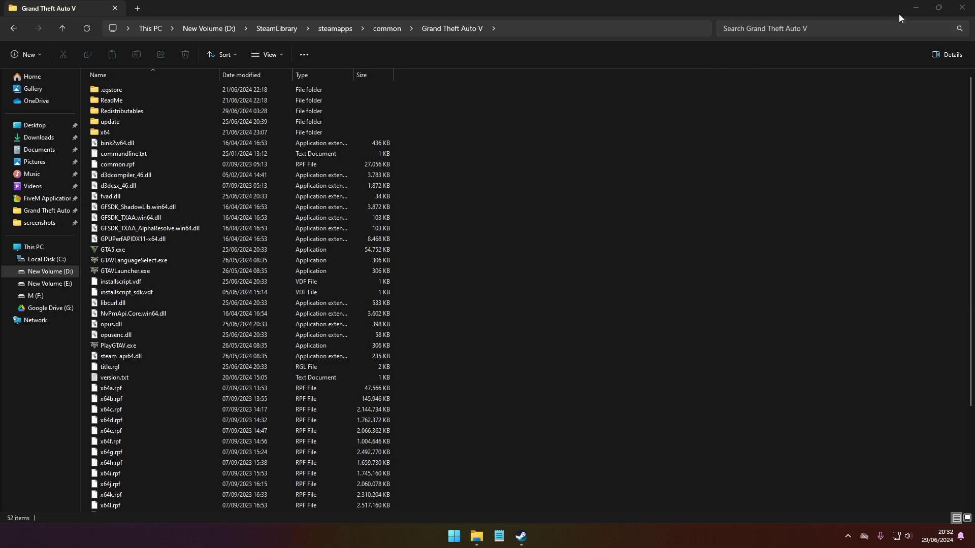
{"action": "left_click", "coordinate": [961, 7]}
{"action": "key", "text": "alt+F4"}
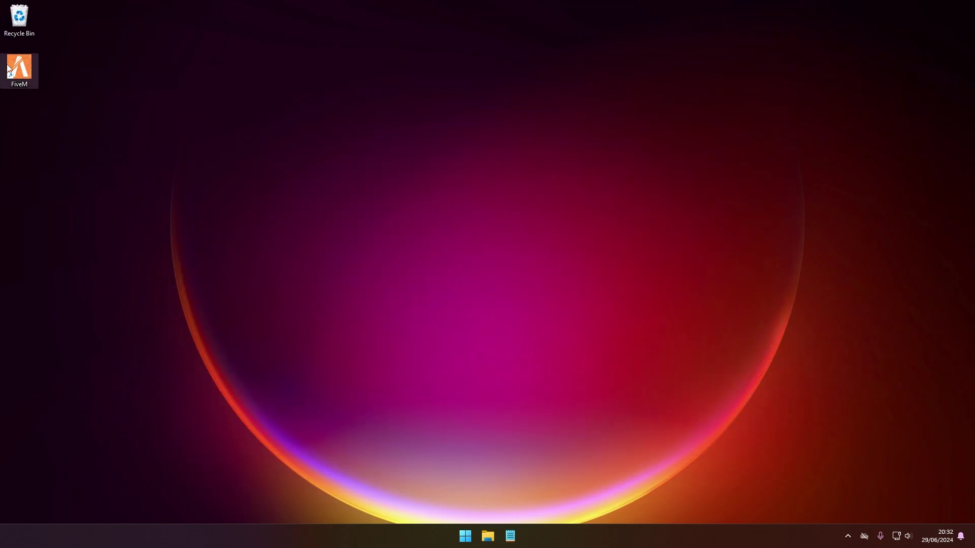
Open the file location of the desktop FiveM shortcut and go into the FiveM Application Data folder
{"action": "right_click", "coordinate": [24, 70]}
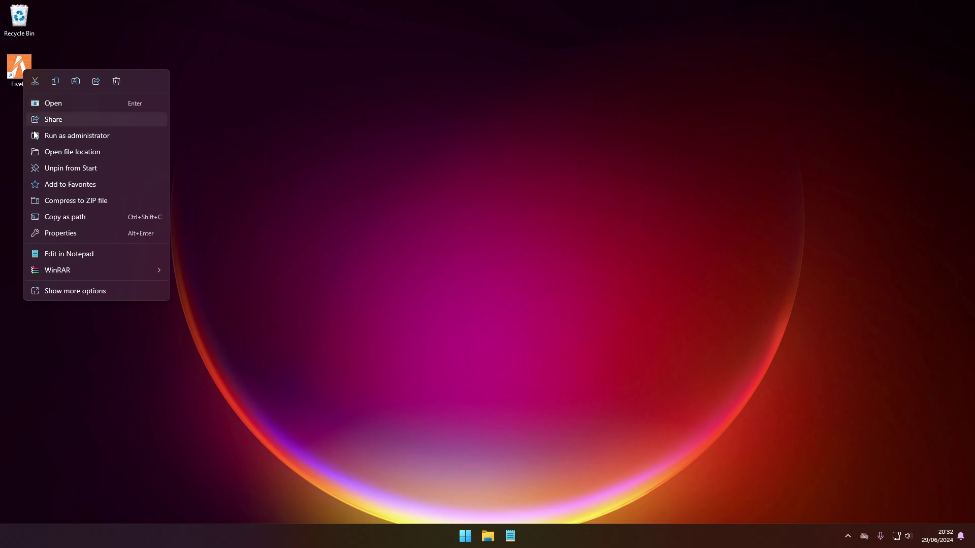
{"action": "left_click", "coordinate": [42, 152]}
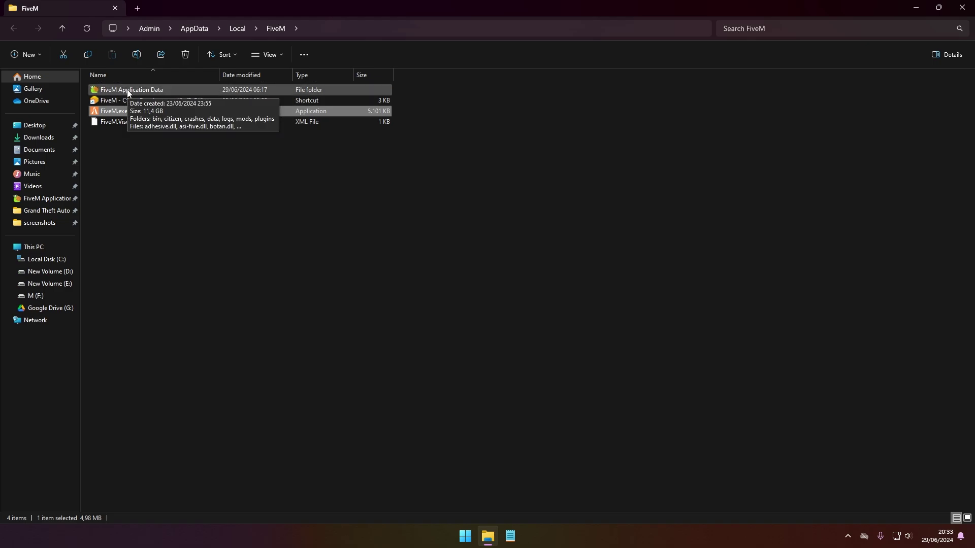
{"action": "right_click", "coordinate": [130, 111]}
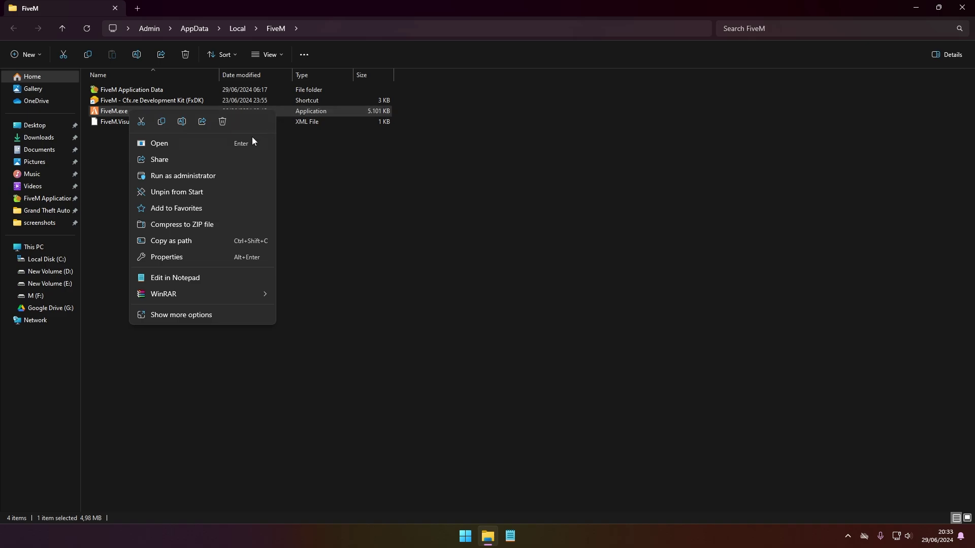
{"action": "left_click", "coordinate": [353, 178]}
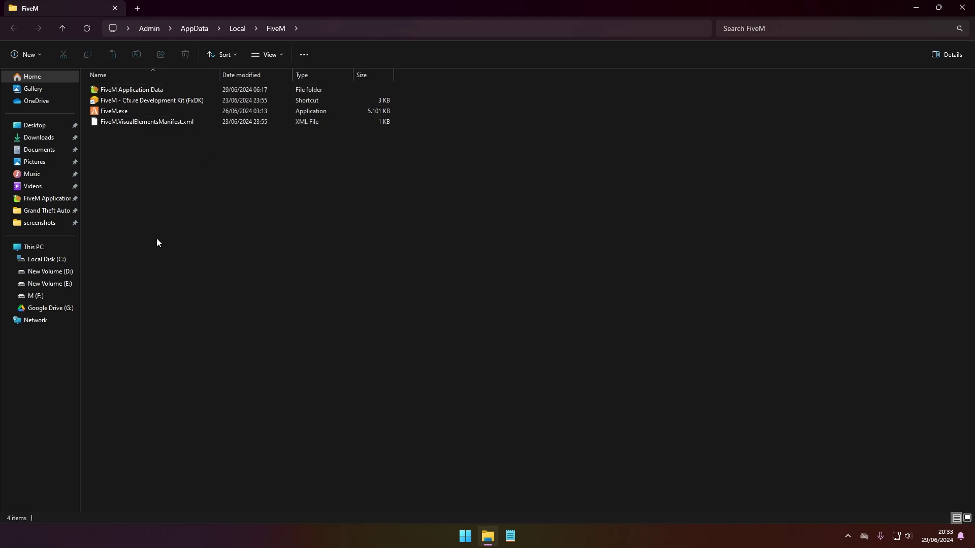
{"action": "double_click", "coordinate": [124, 94]}
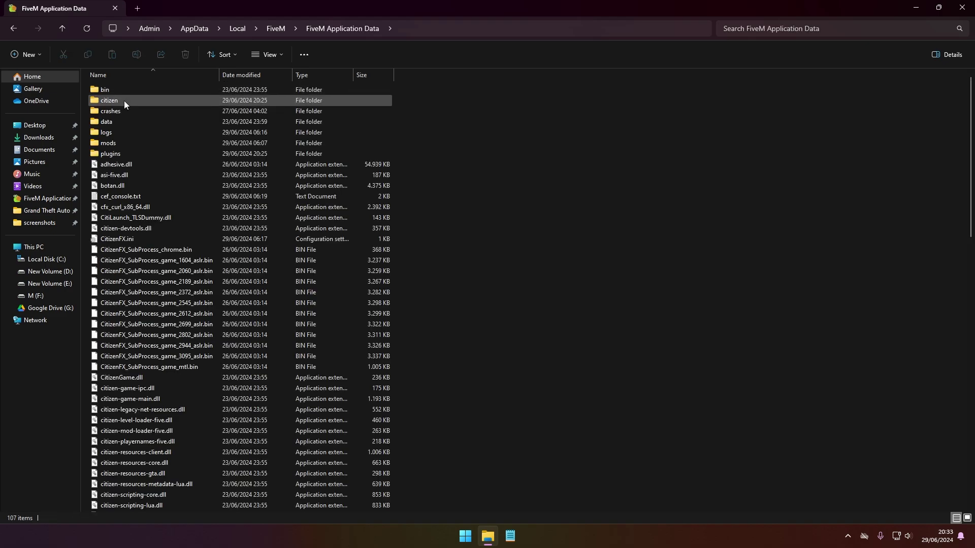
Check the contents of the mods and plugins folders in FiveM Application Data
{"action": "double_click", "coordinate": [149, 145]}
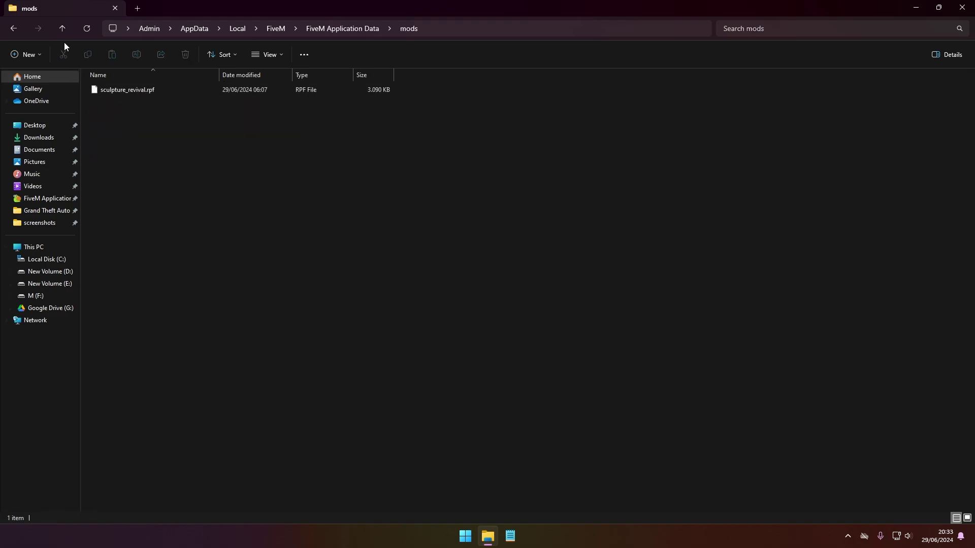
{"action": "left_click", "coordinate": [62, 28]}
{"action": "double_click", "coordinate": [111, 153]}
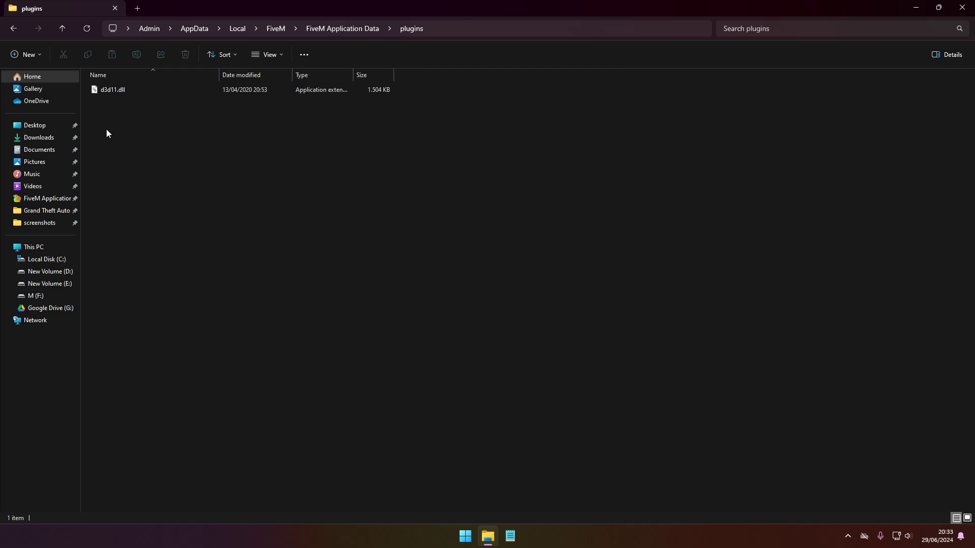
{"action": "left_click", "coordinate": [65, 25]}
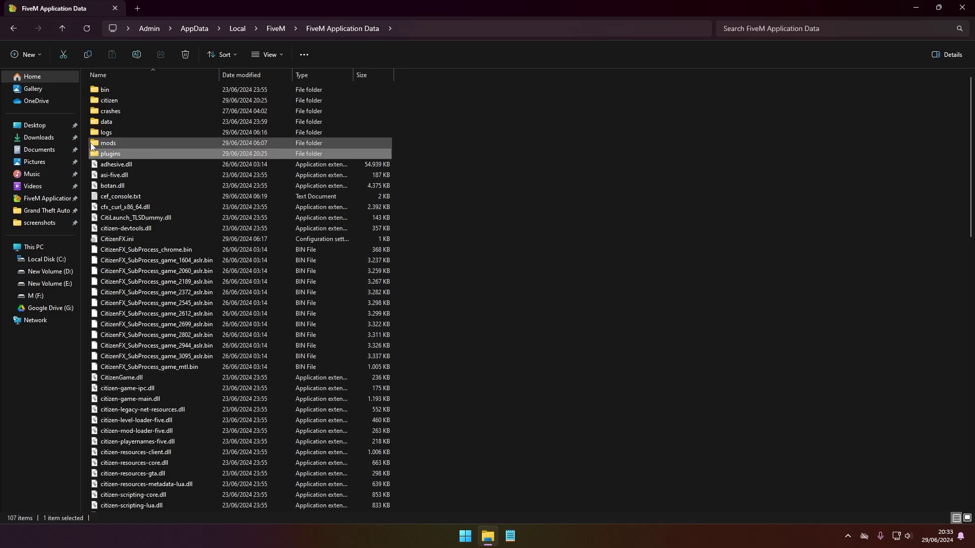
Delete the mods and plugins folders from FiveM Application Data after rechecking the contents of mods
{"action": "left_click_drag", "start_coordinate": [84, 140], "coordinate": [96, 155]}
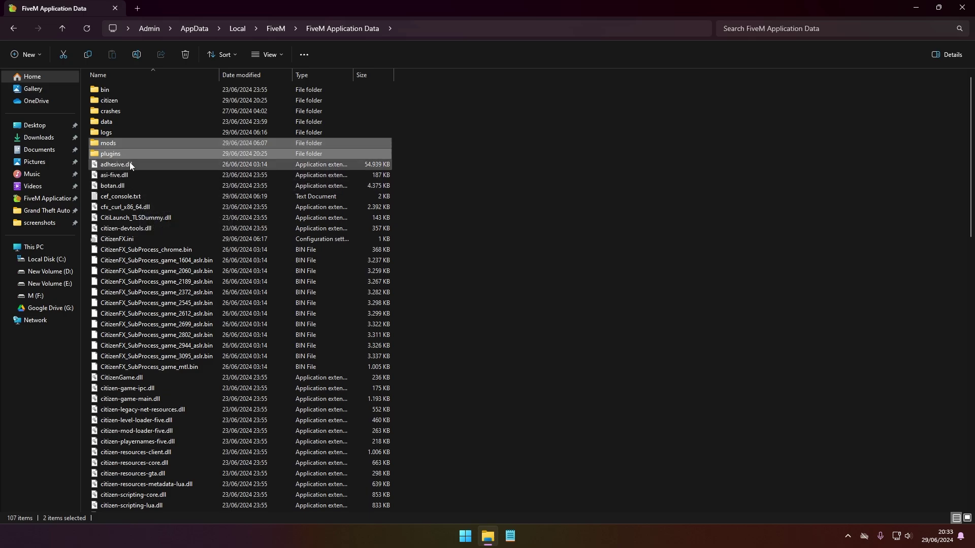
{"action": "left_click", "coordinate": [131, 144]}
{"action": "double_click", "coordinate": [131, 142]}
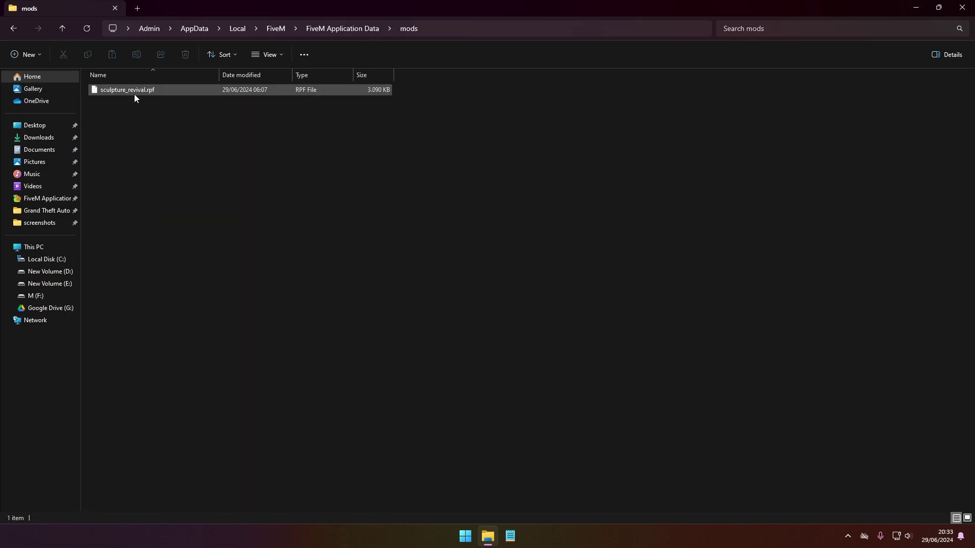
{"action": "left_click", "coordinate": [134, 91]}
{"action": "left_click", "coordinate": [66, 31]}
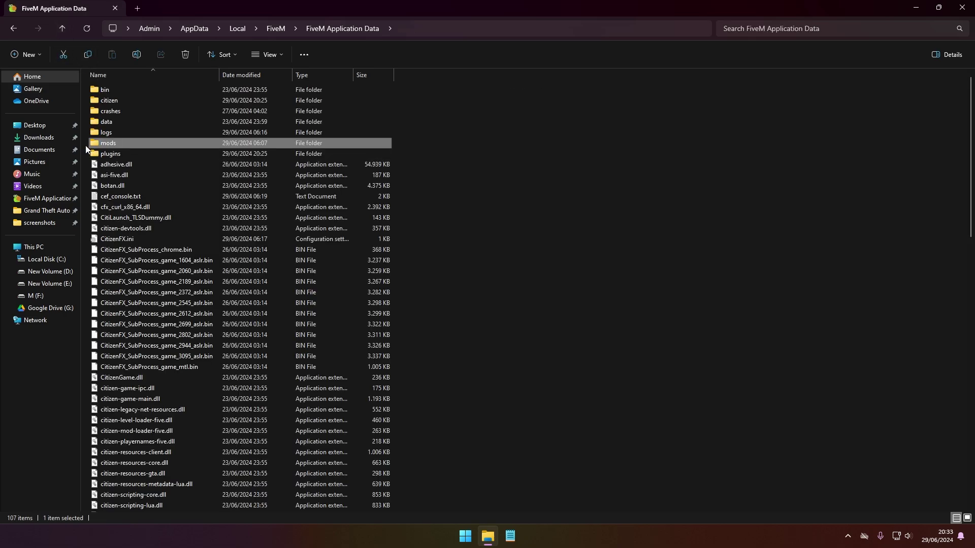
{"action": "left_click", "coordinate": [100, 155], "text": "ctrl"}
{"action": "left_click", "coordinate": [185, 54]}
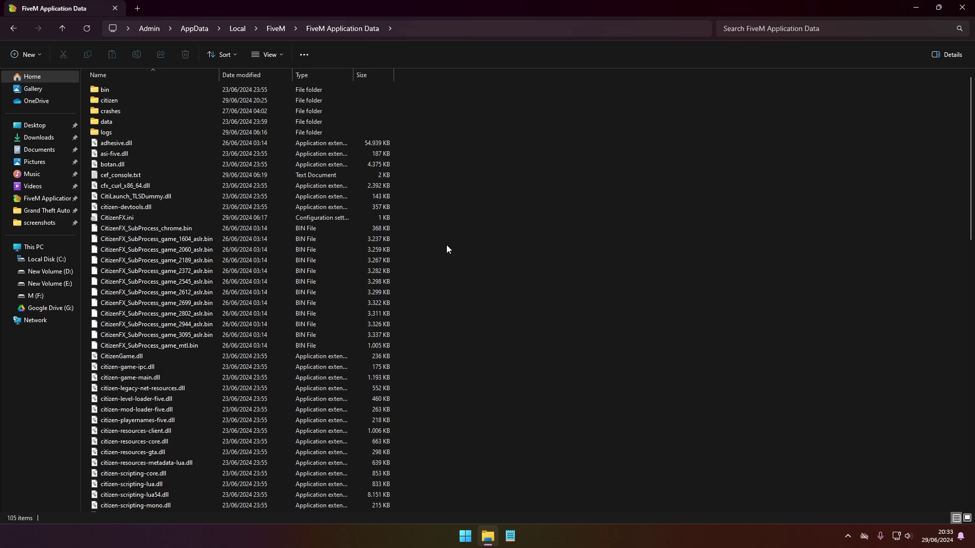
Delete the citizen folder from FiveM Application Data and refresh the folder view
{"action": "left_click", "coordinate": [174, 103]}
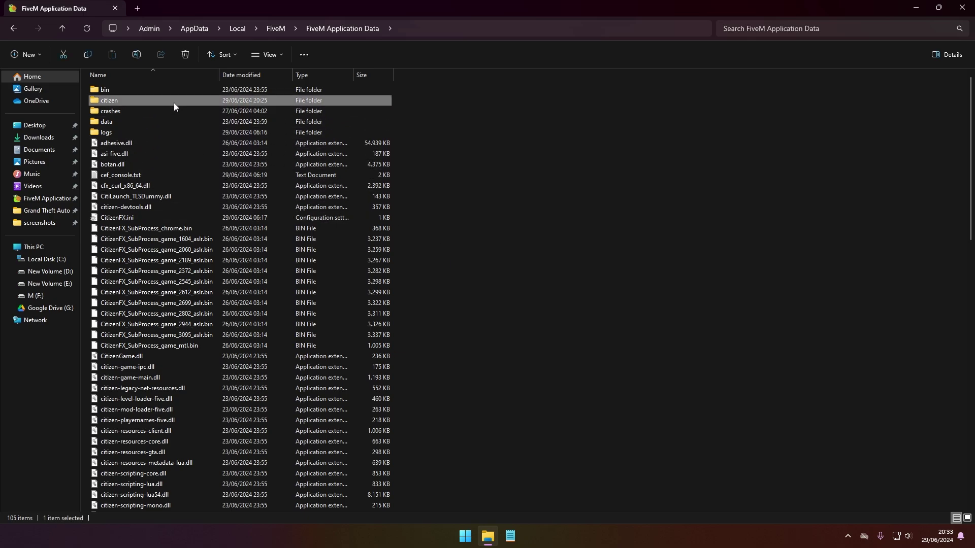
{"action": "left_click", "coordinate": [185, 54]}
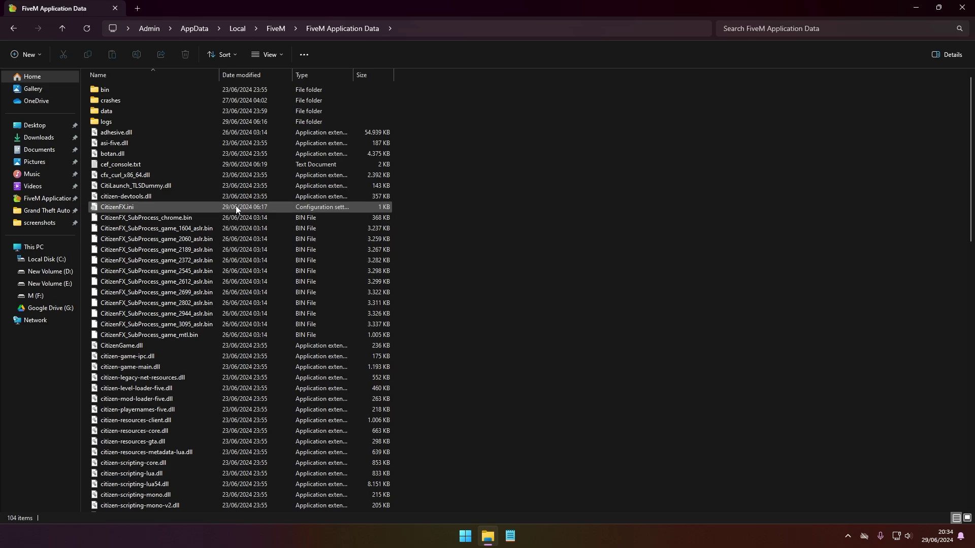
{"action": "left_click", "coordinate": [86, 28]}
{"action": "scroll", "coordinate": [177, 127], "scroll_direction": "down", "scroll_amount": 4}
{"action": "scroll", "coordinate": [178, 133], "scroll_direction": "up", "scroll_amount": 4}
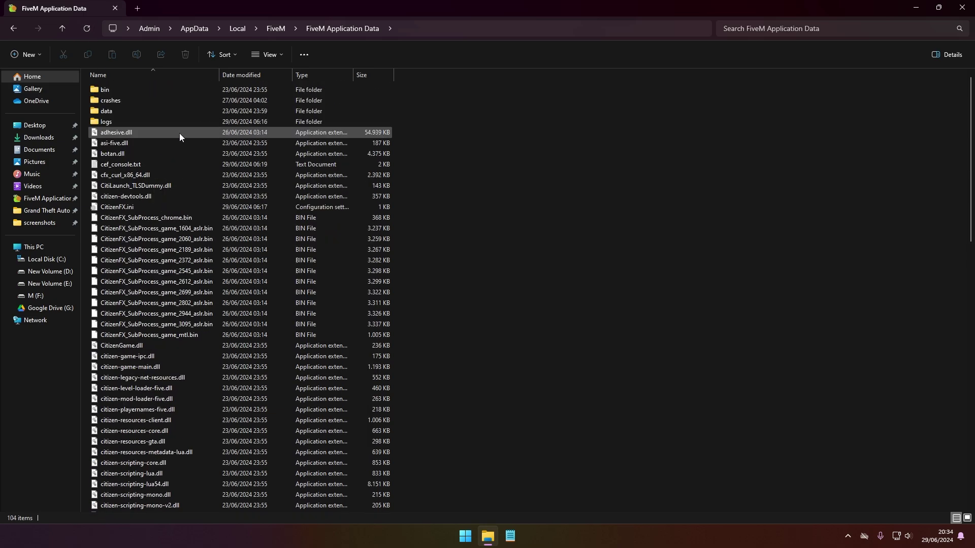
Launch FiveM so it updates, check FiveM Application Data for the citizen folder, and dismiss the account login panel
{"action": "left_click", "coordinate": [463, 539]}
{"action": "left_click", "coordinate": [465, 253]}
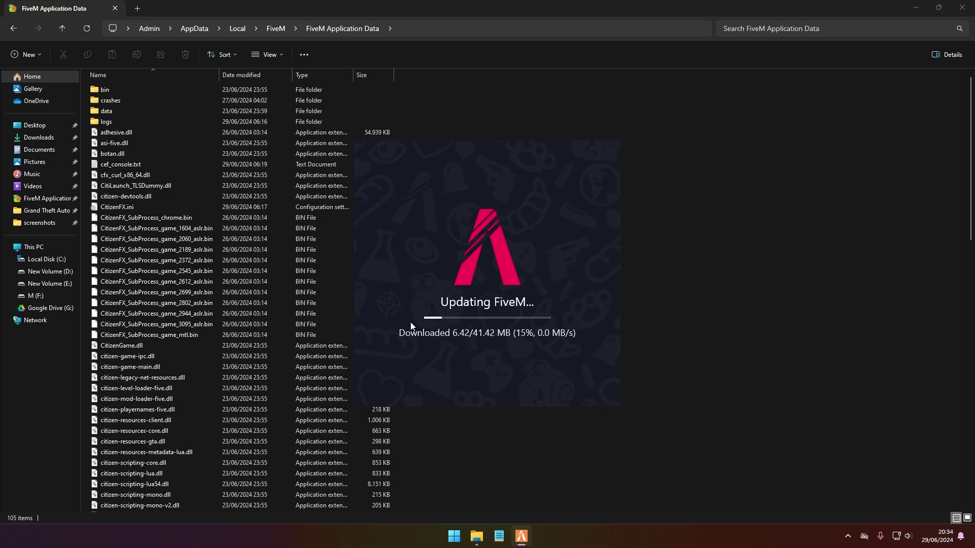
{"action": "left_click", "coordinate": [85, 28]}
{"action": "left_click", "coordinate": [94, 101]}
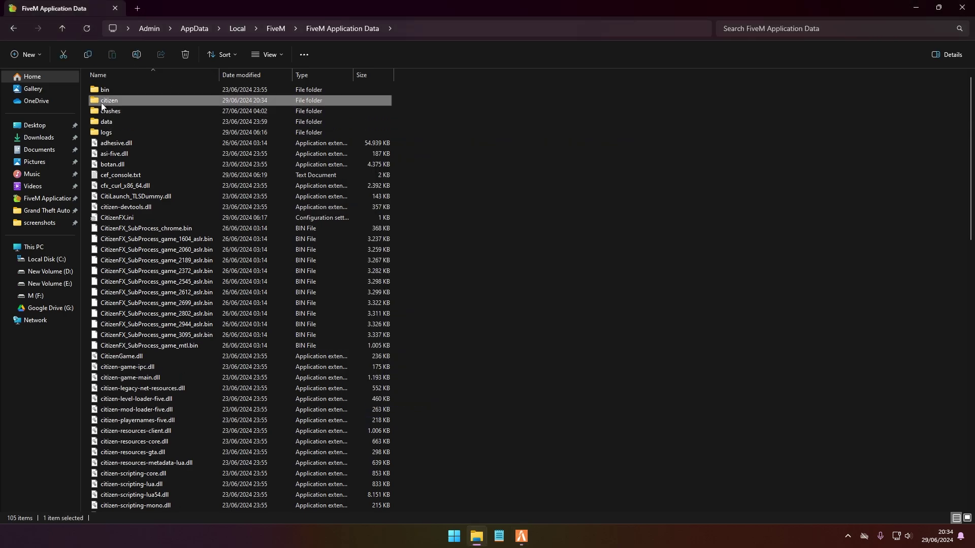
{"action": "left_click", "coordinate": [523, 533]}
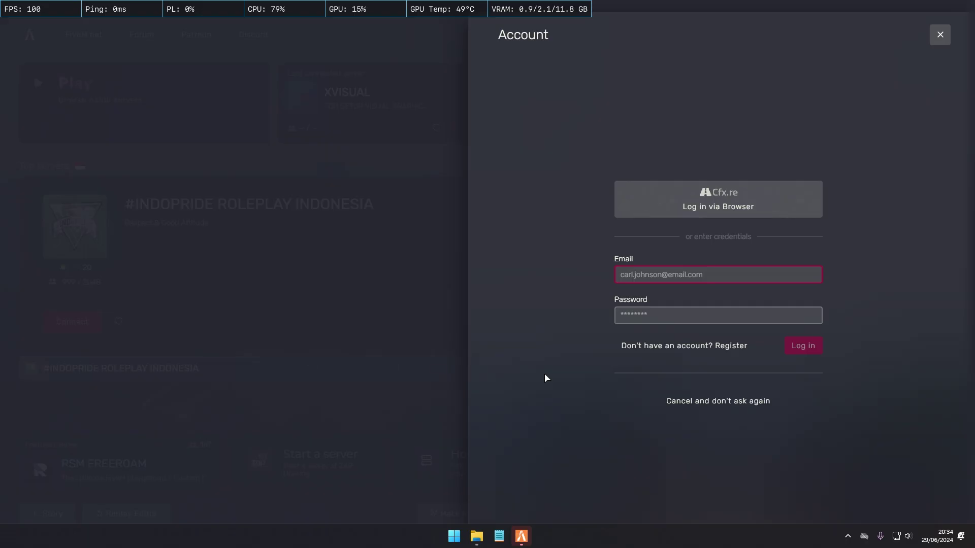
{"action": "left_click", "coordinate": [377, 200]}
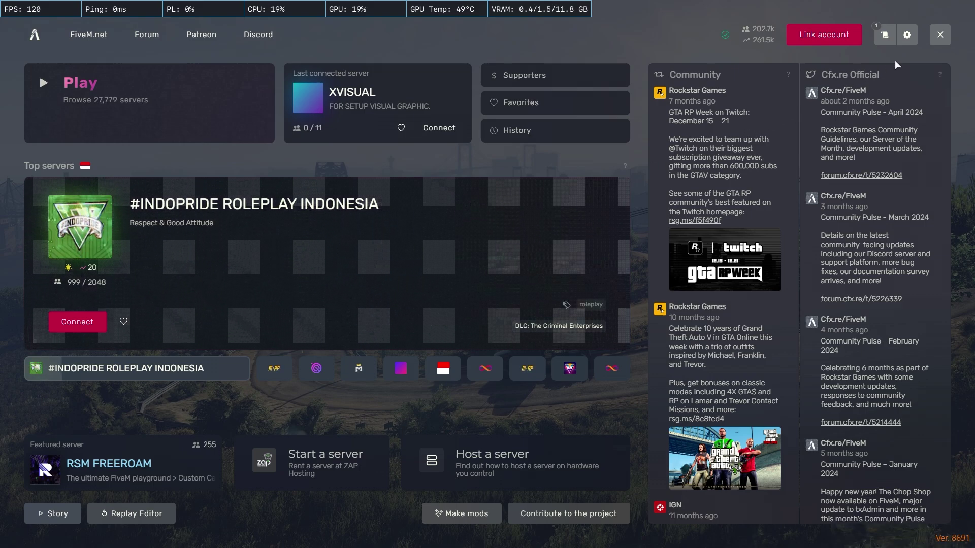
Quit FiveM and close the FiveM Application Data folder window
{"action": "left_click", "coordinate": [940, 34]}
{"action": "left_click", "coordinate": [835, 36]}
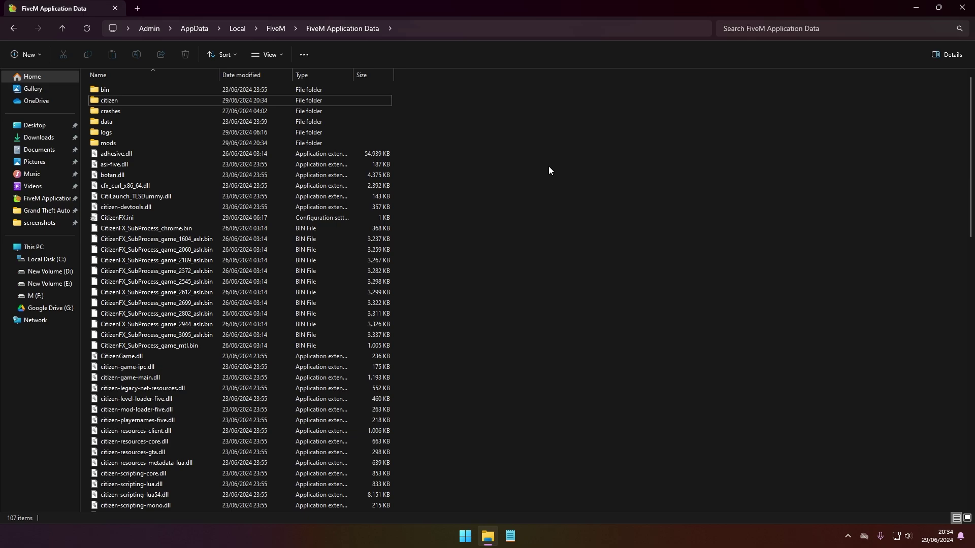
{"action": "left_click", "coordinate": [961, 7]}
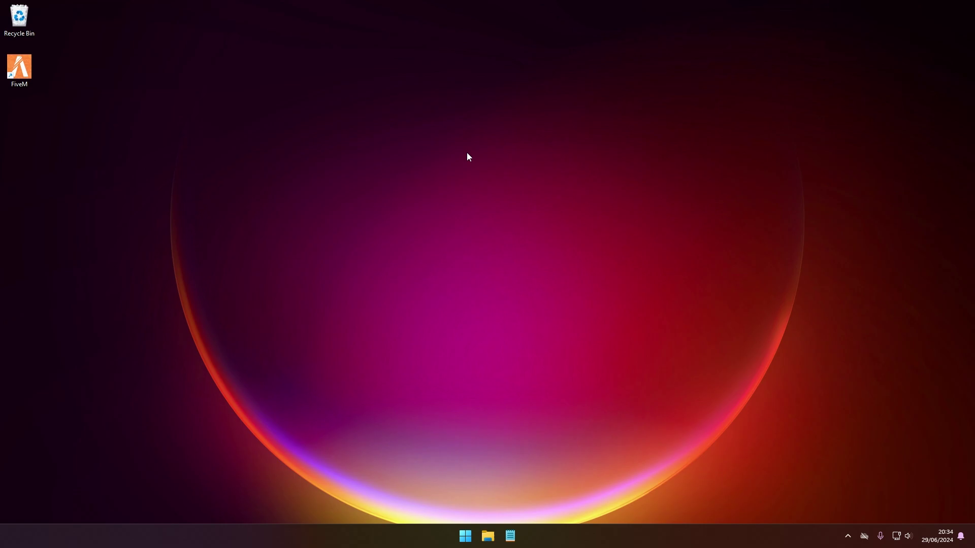
{"action": "right_click", "coordinate": [467, 154]}
{"action": "left_click", "coordinate": [491, 195]}
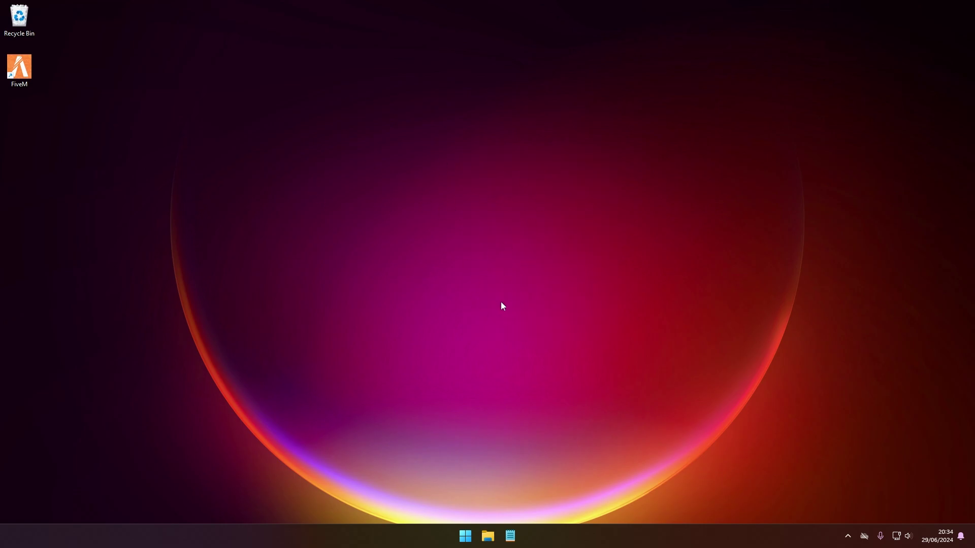